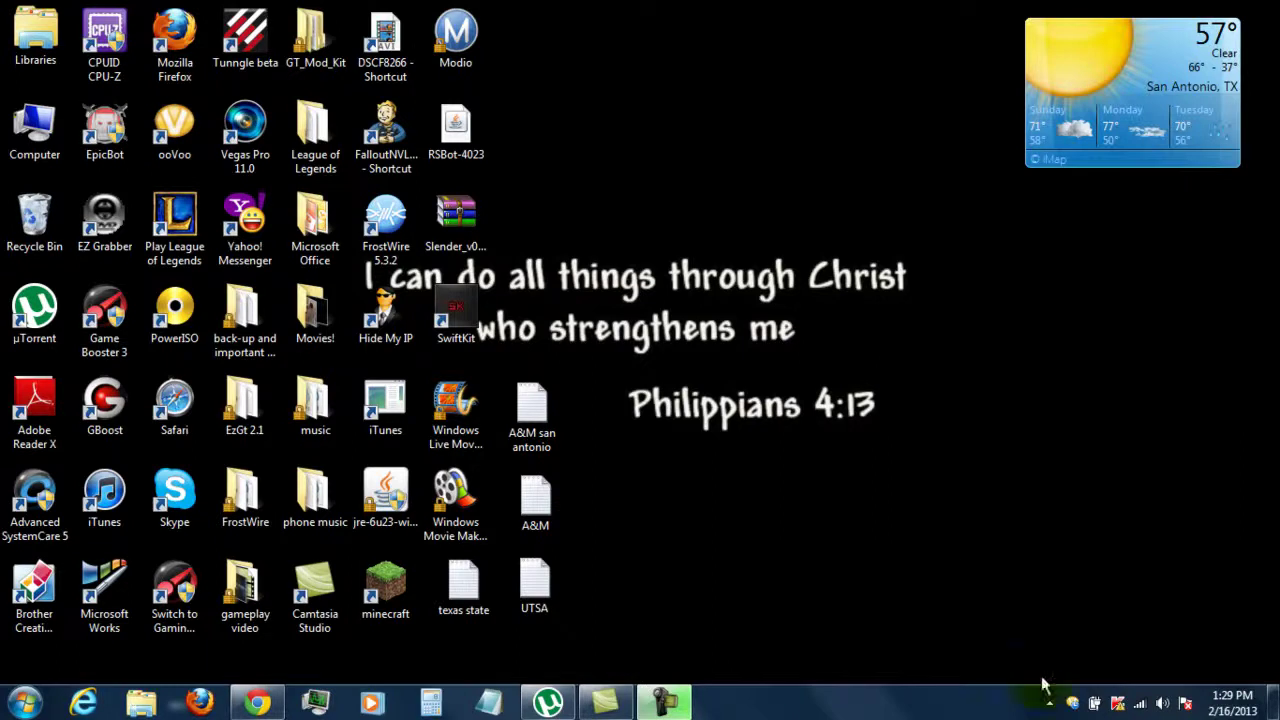
Switch to Chrome and review the details of the Portal 2-SKIDROW torrent page
{"action": "left_click", "coordinate": [255, 703]}
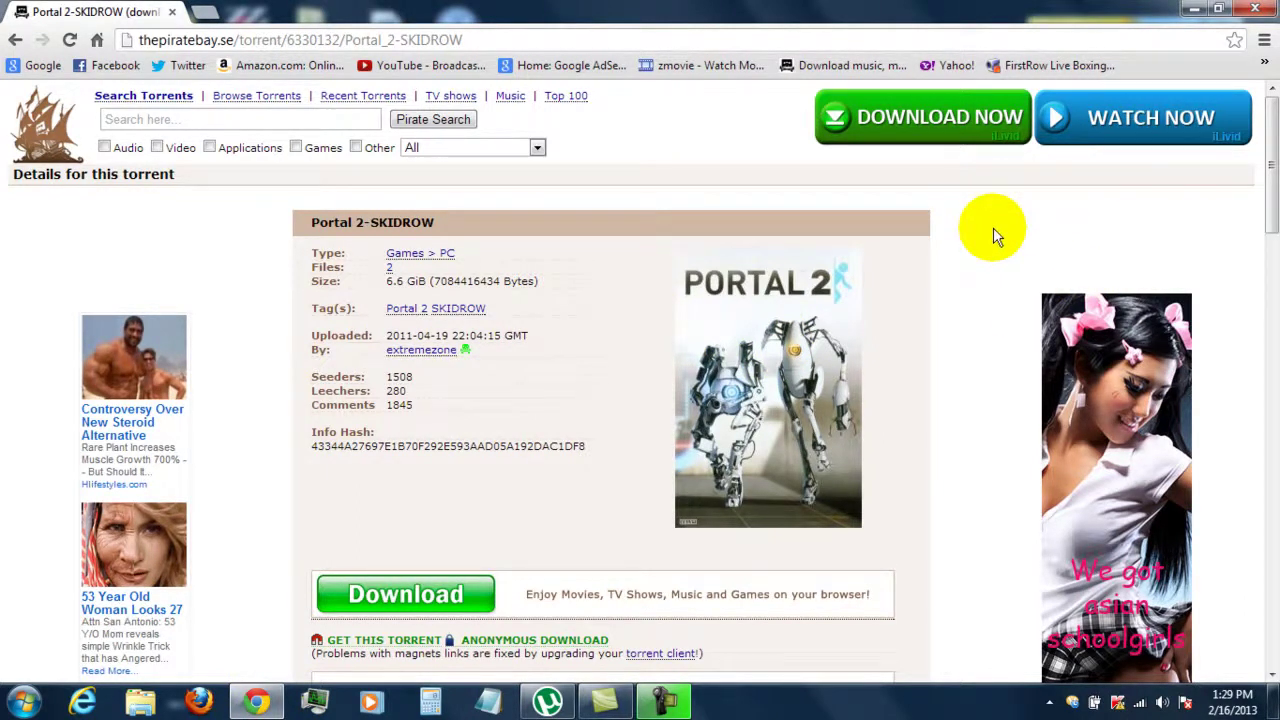
{"action": "scroll", "coordinate": [993, 227], "scroll_direction": "down", "scroll_amount": 1}
{"action": "scroll", "coordinate": [993, 227], "scroll_direction": "up", "scroll_amount": 1}
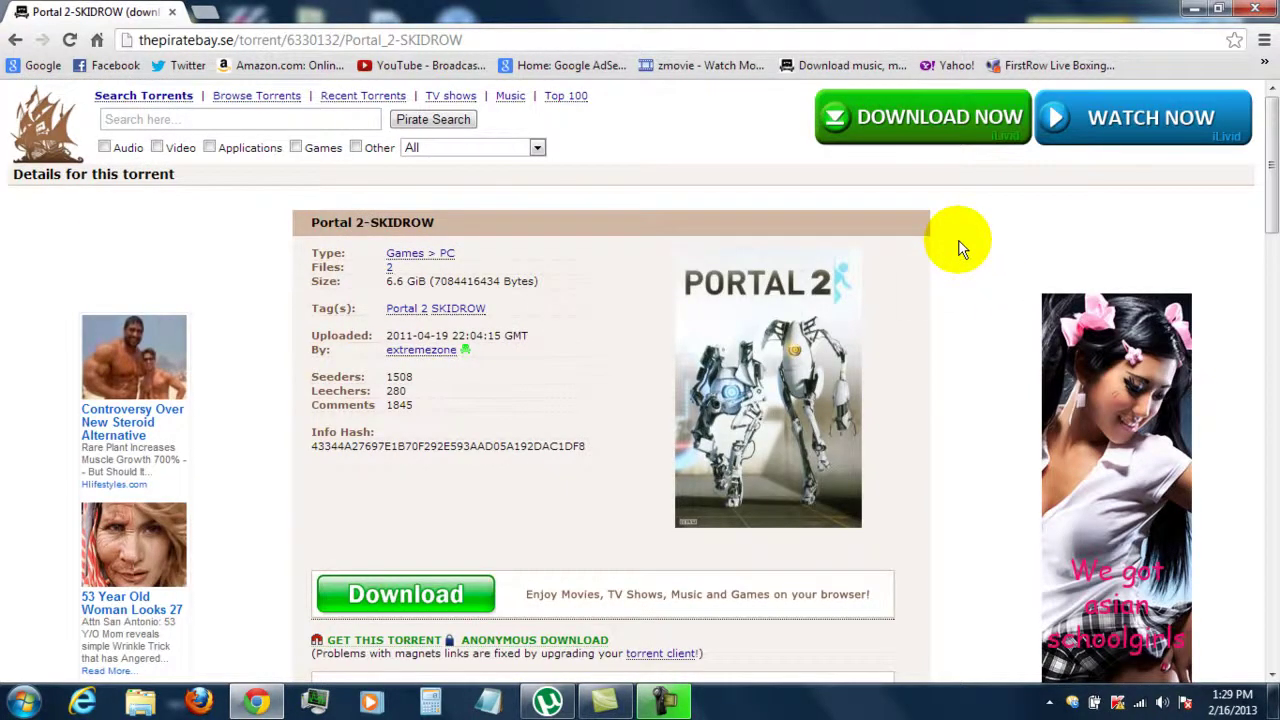
{"action": "scroll", "coordinate": [960, 248], "scroll_direction": "down", "scroll_amount": 1}
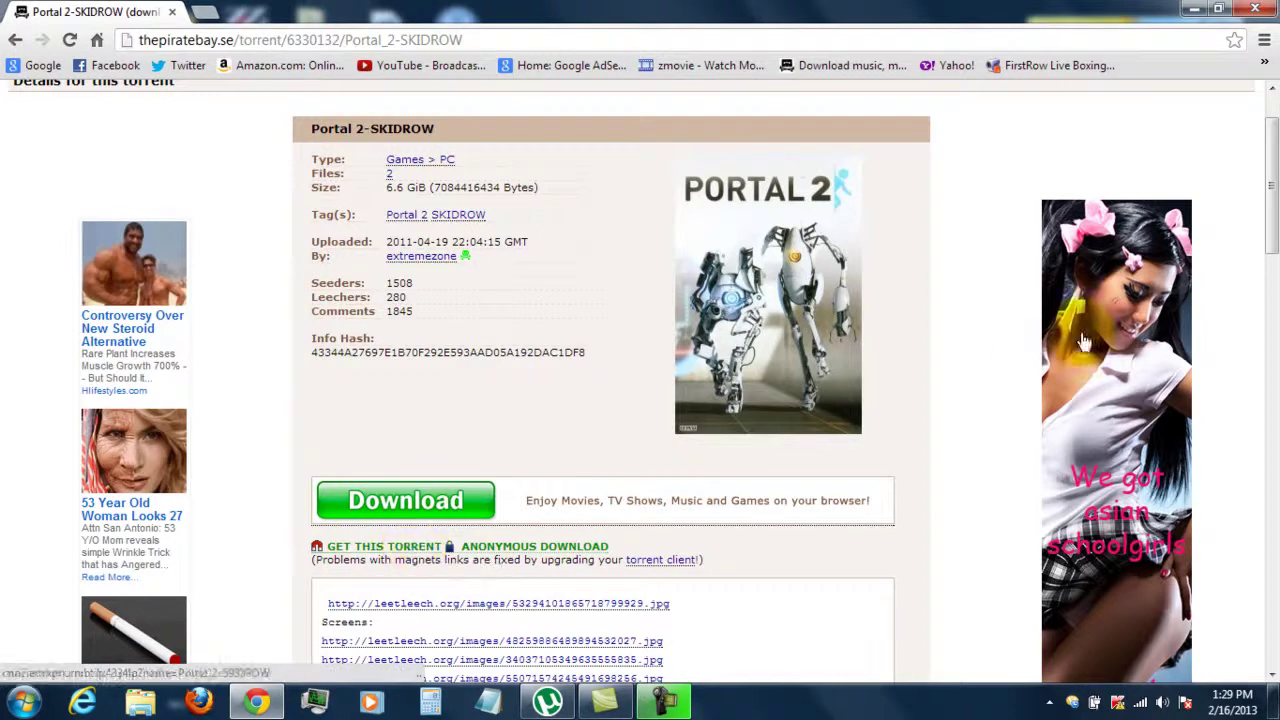
{"action": "left_click", "coordinate": [1192, 10]}
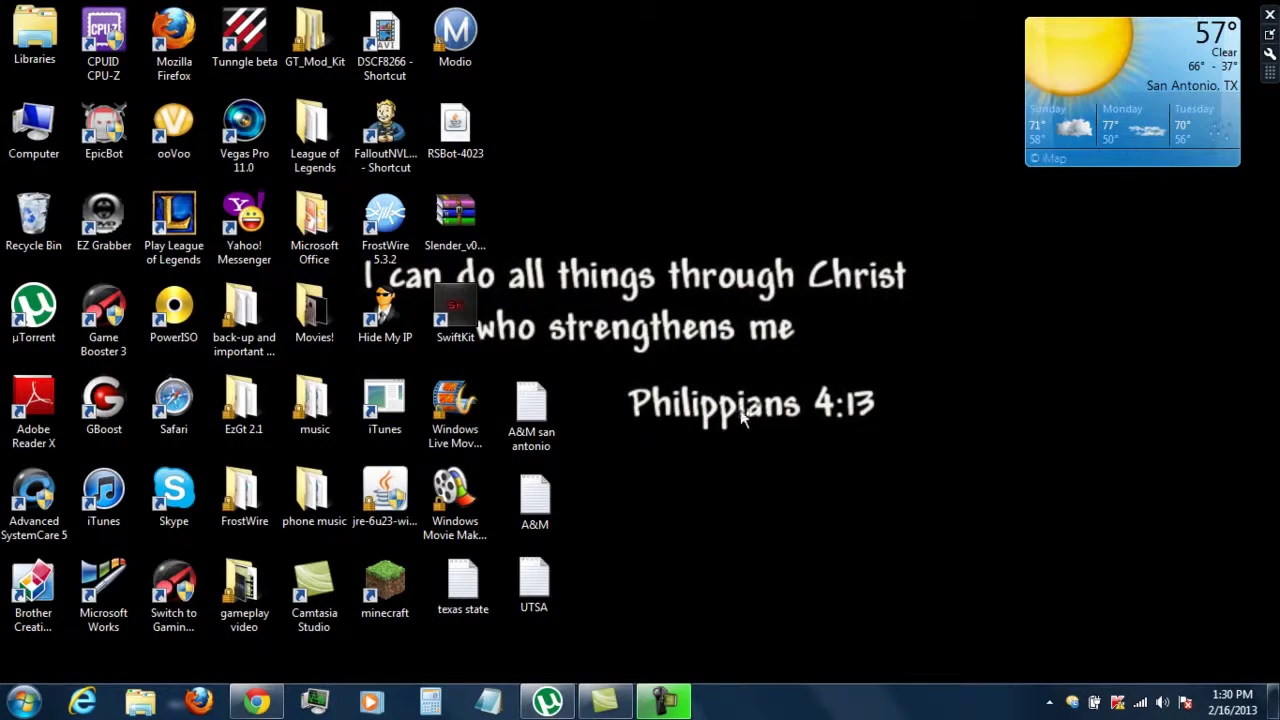
Switch to µTorrent and open the folder containing the finished Portal.2-SKIDROW download
{"action": "left_click", "coordinate": [547, 700]}
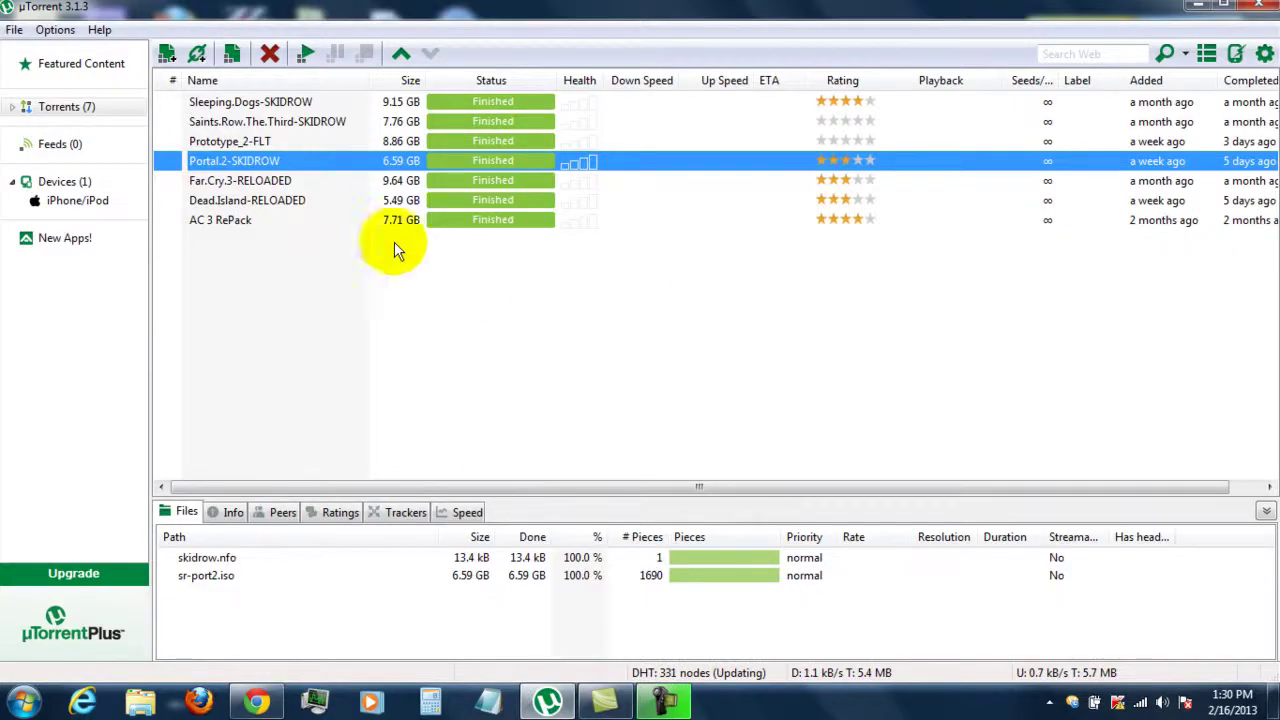
{"action": "left_click", "coordinate": [391, 280]}
{"action": "left_click", "coordinate": [278, 163]}
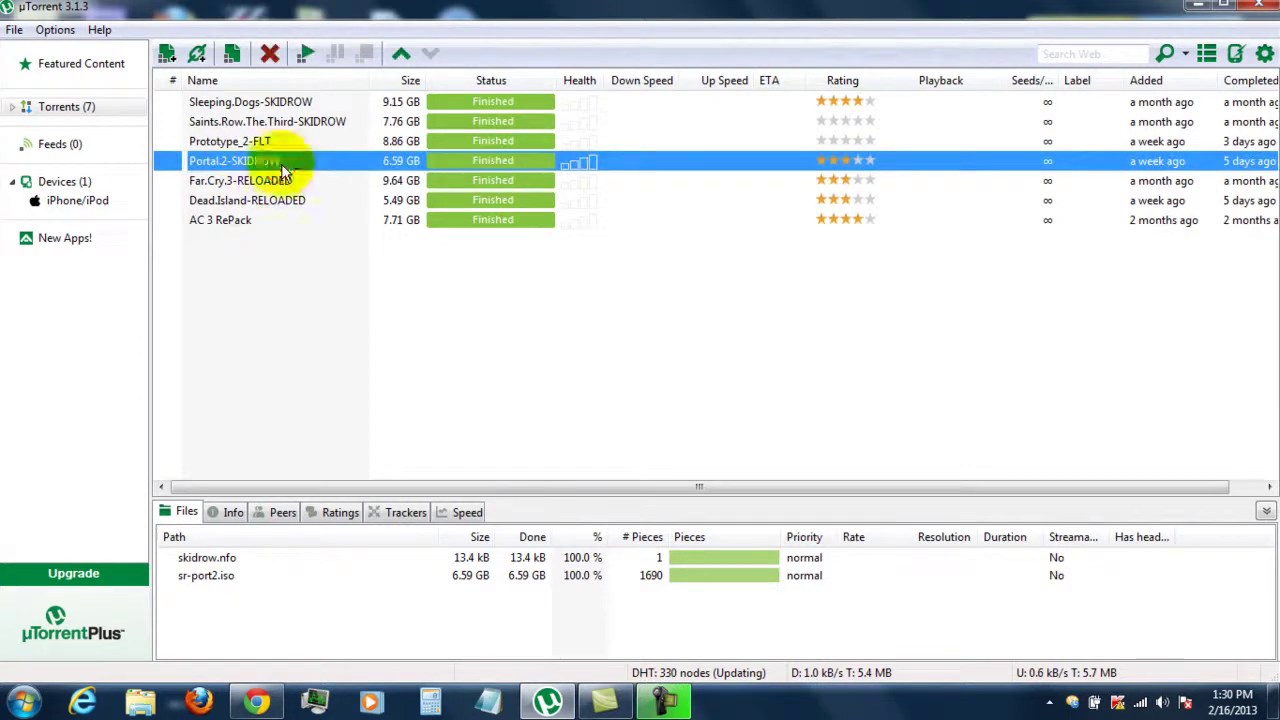
{"action": "right_click", "coordinate": [388, 168]}
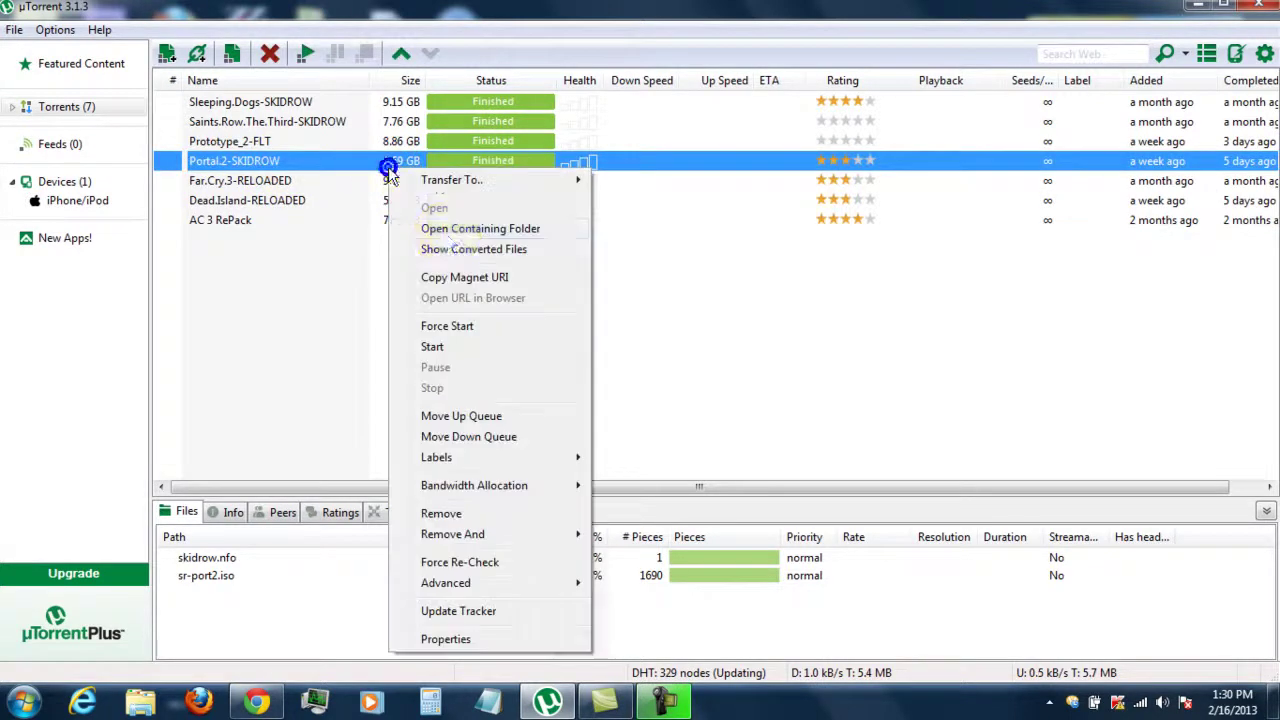
{"action": "left_click", "coordinate": [447, 230]}
{"action": "left_click", "coordinate": [575, 278]}
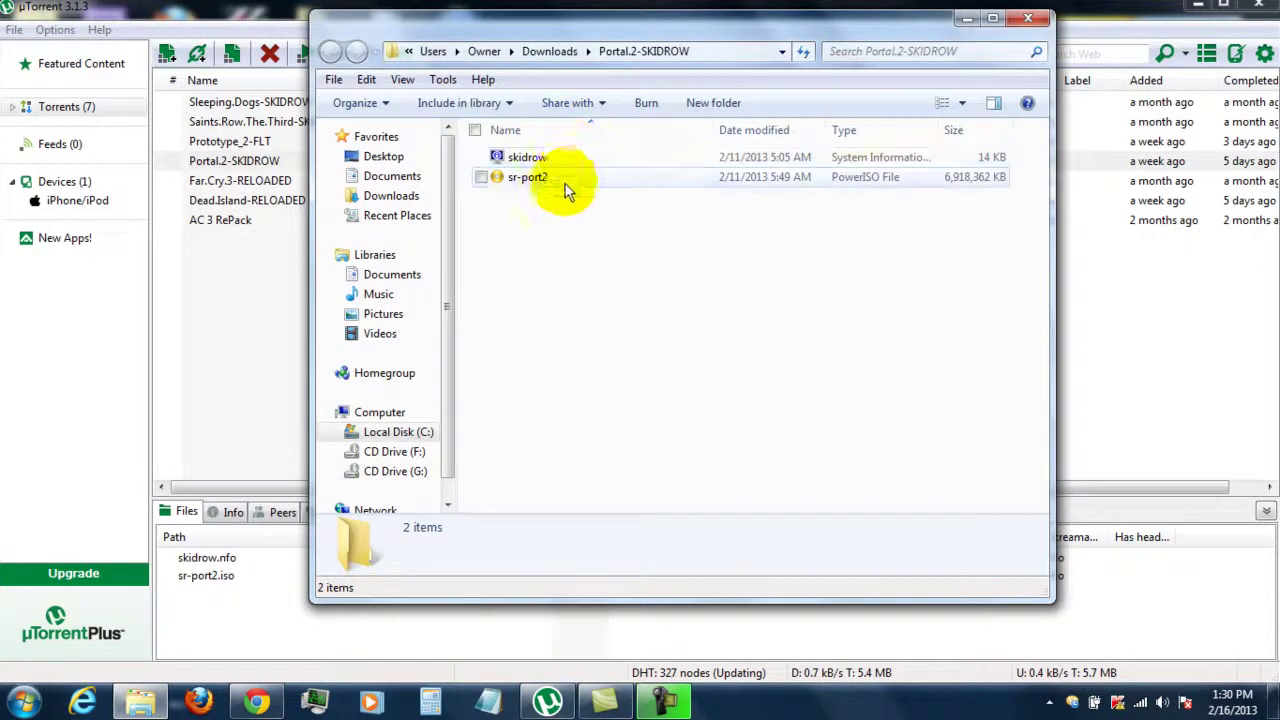
Mount the sr-port2 disc image to virtual drive F: with PowerISO
{"action": "left_click", "coordinate": [565, 182]}
{"action": "right_click", "coordinate": [565, 176]}
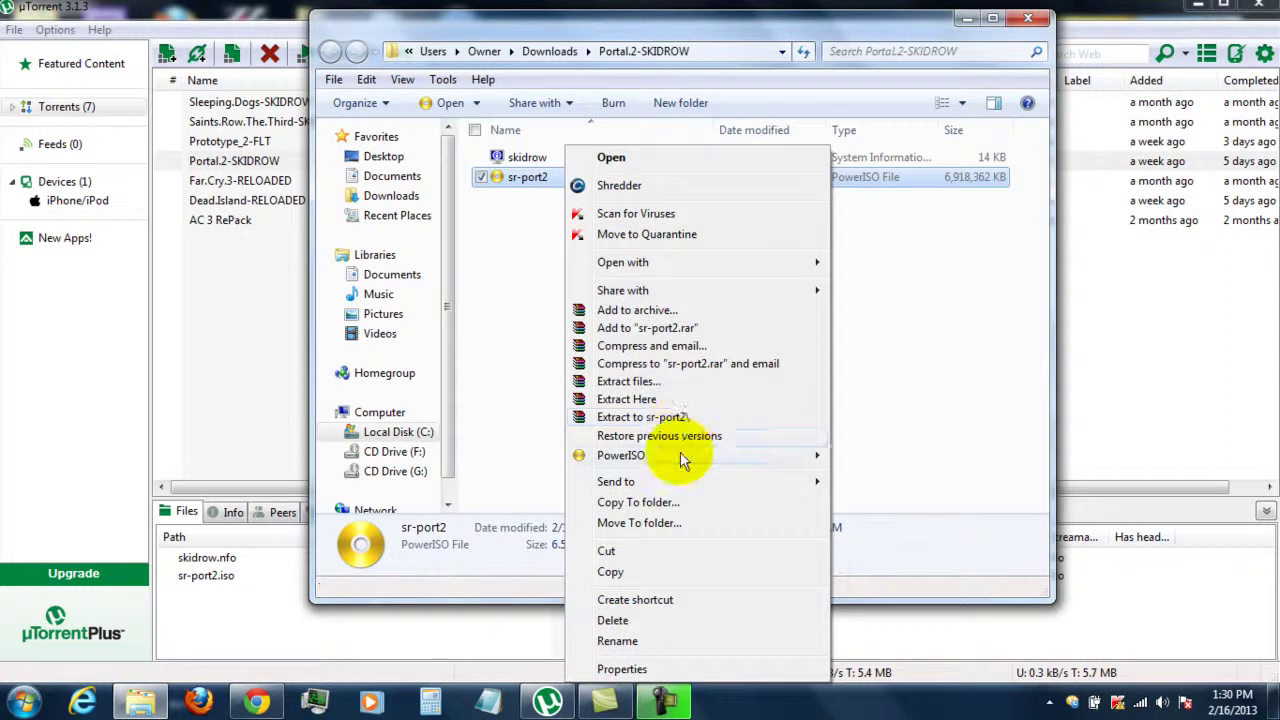
{"action": "mouse_move", "coordinate": [686, 456]}
{"action": "mouse_move", "coordinate": [888, 525]}
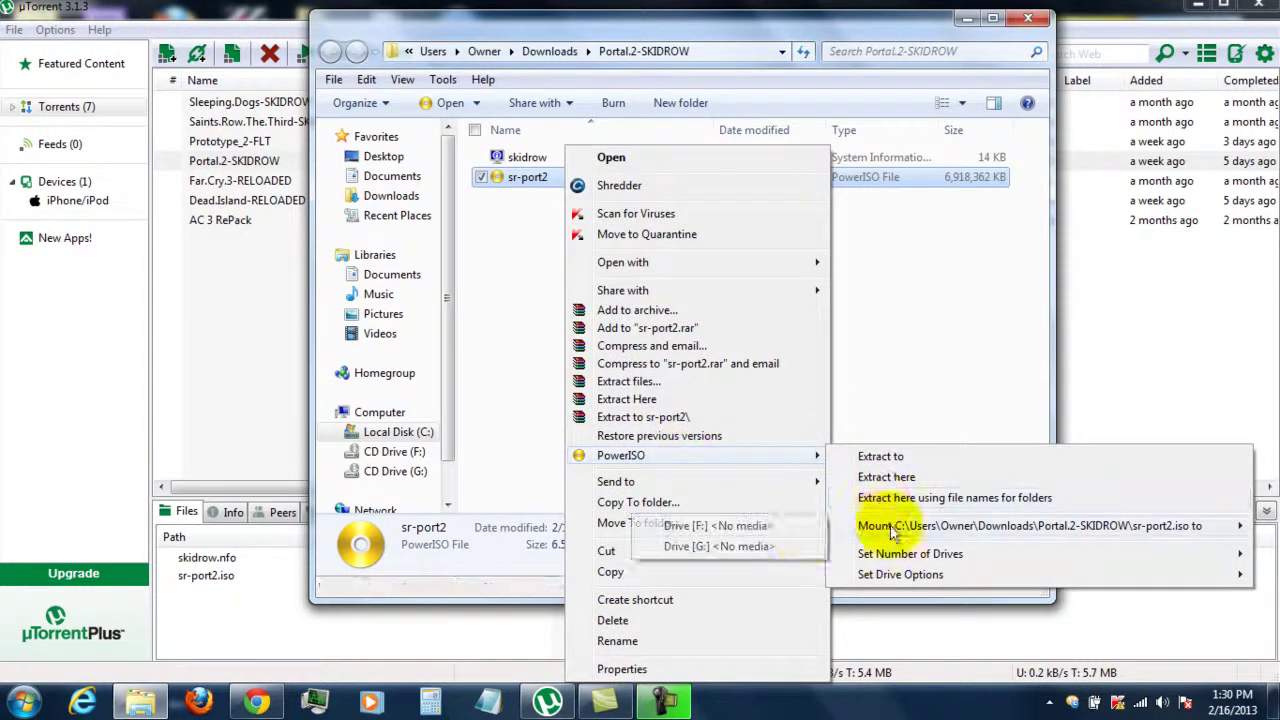
{"action": "left_click", "coordinate": [734, 530]}
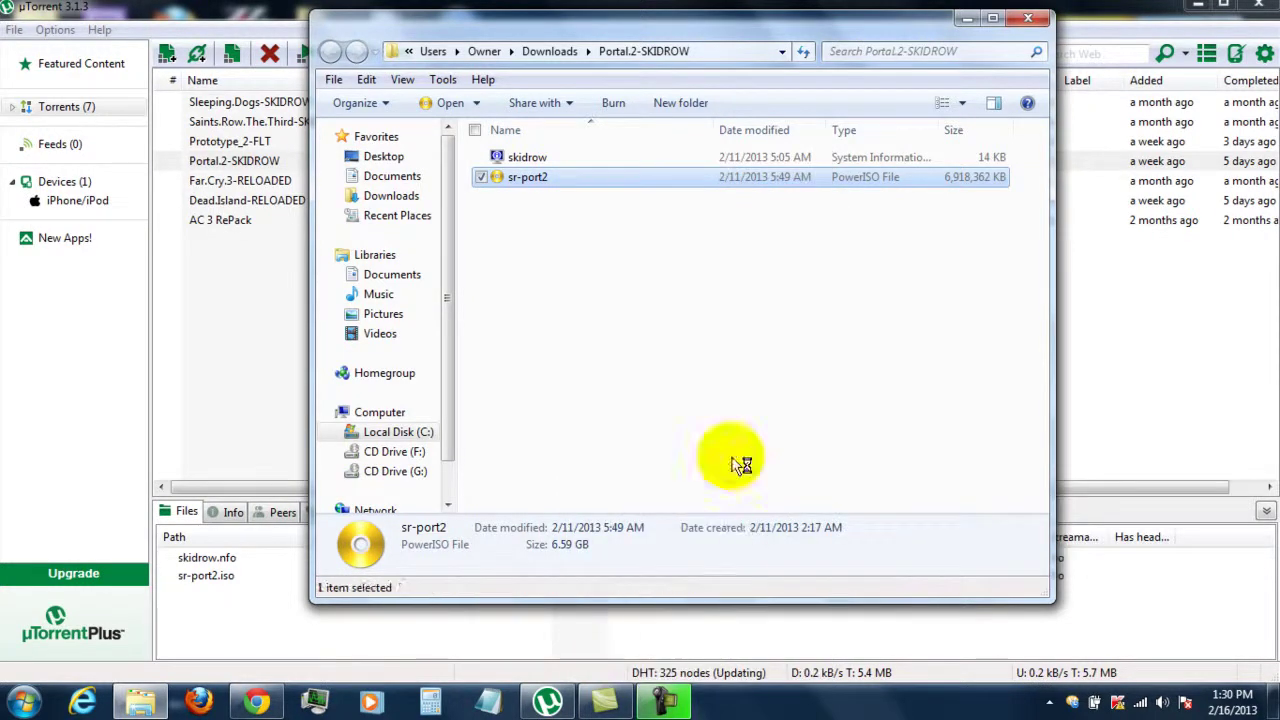
Launch the setup wizard from the mounted Portal 2 disc on CD Drive (F:)
{"action": "left_click", "coordinate": [390, 413]}
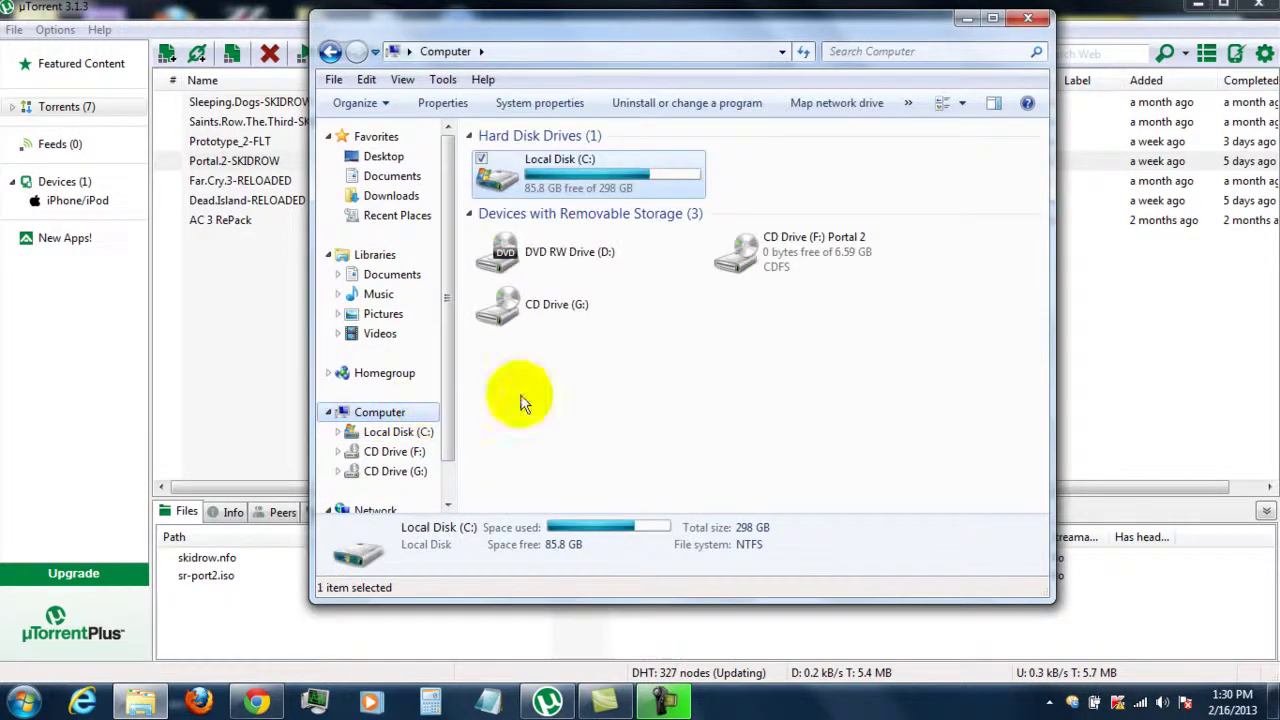
{"action": "left_click", "coordinate": [666, 371]}
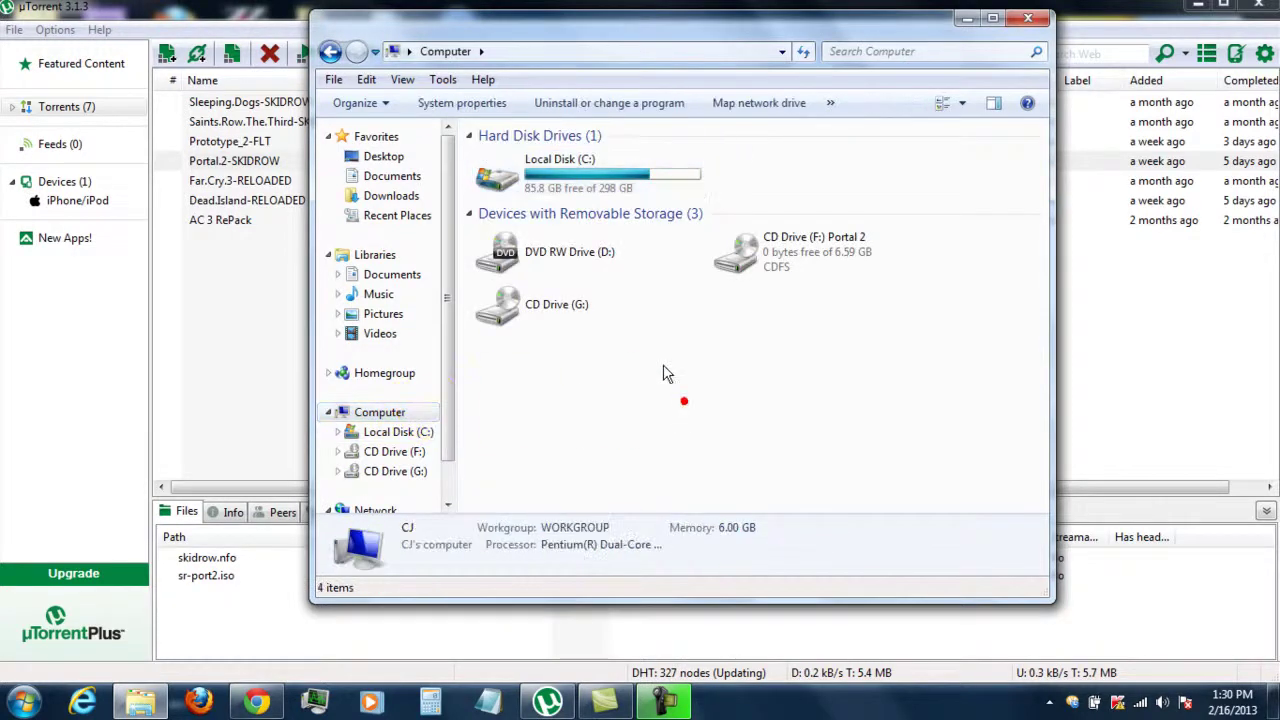
{"action": "left_click", "coordinate": [815, 265]}
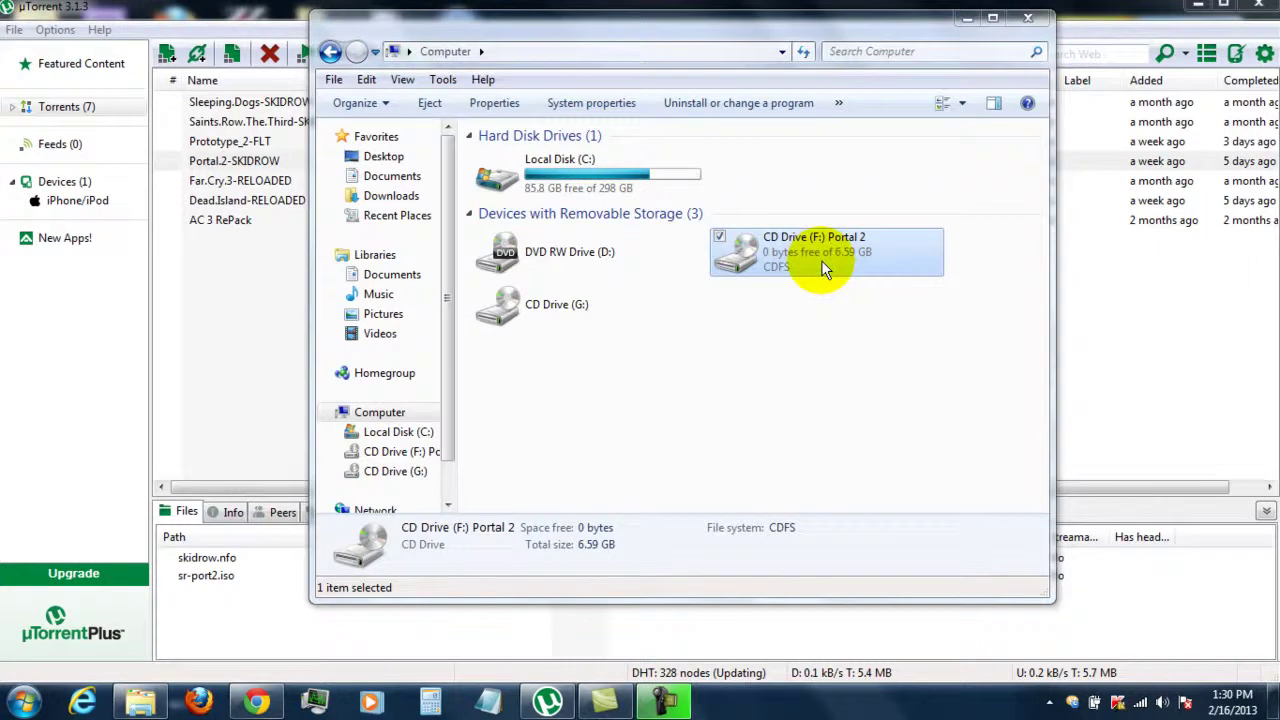
{"action": "double_click", "coordinate": [821, 262]}
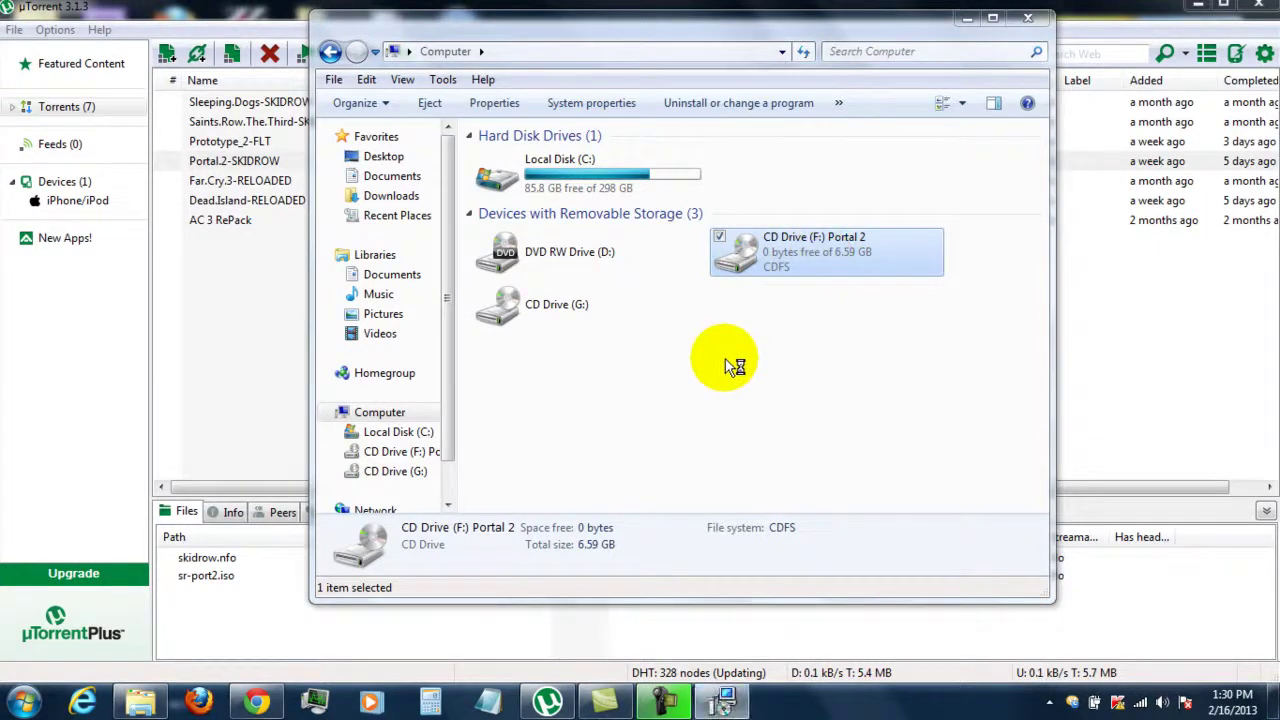
{"action": "left_click", "coordinate": [662, 393]}
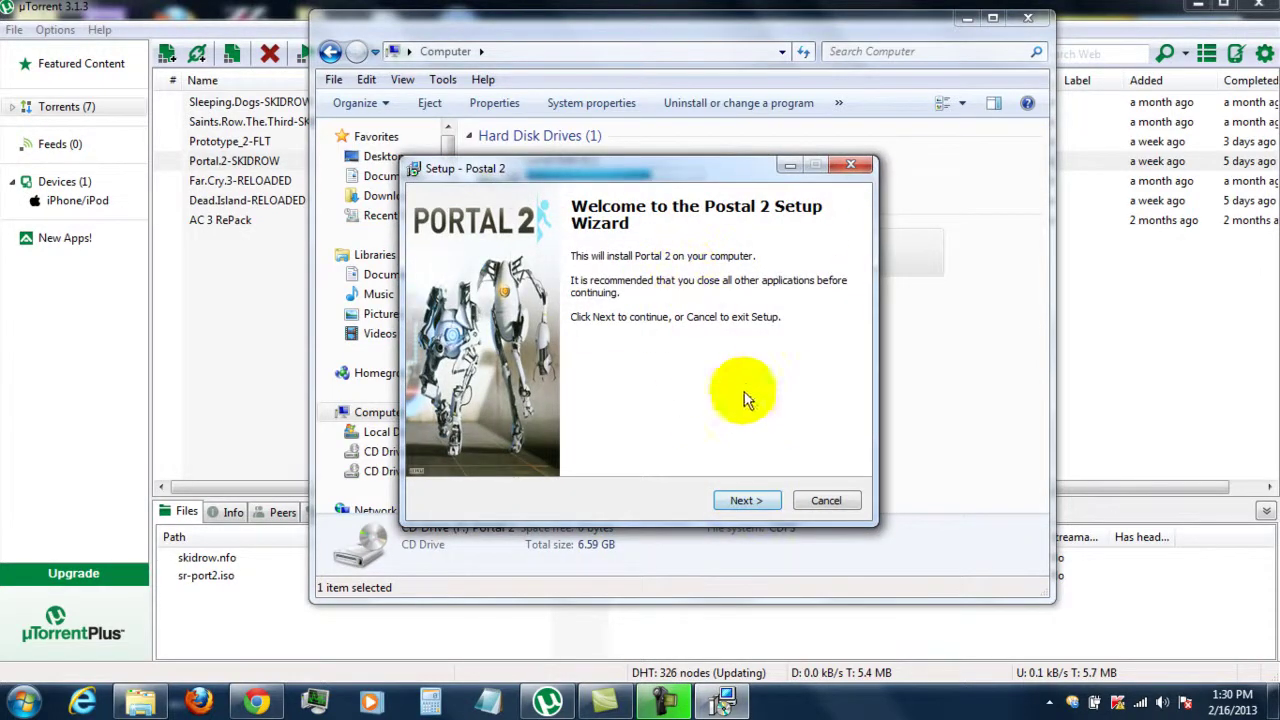
Install the game into C:\Program Files (x86)\Valve\Portal 2 with a desktop icon and finish the setup wizard
{"action": "left_click", "coordinate": [740, 500]}
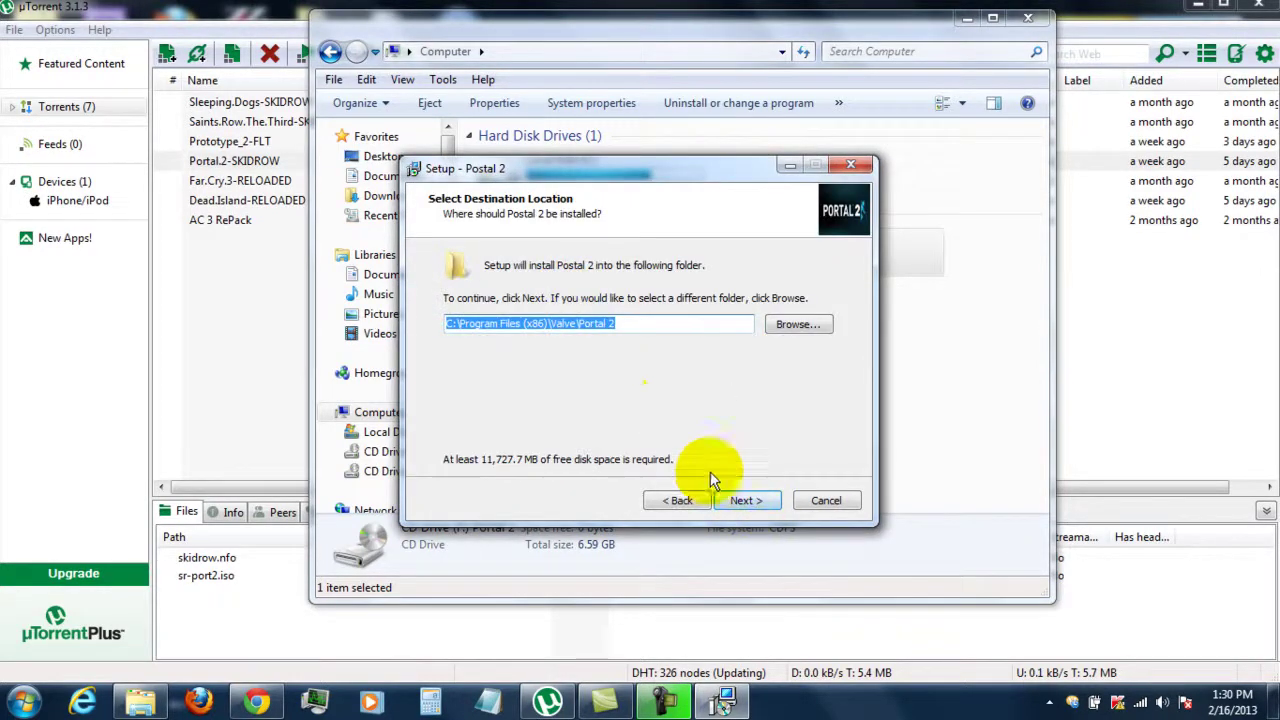
{"action": "left_click", "coordinate": [746, 505]}
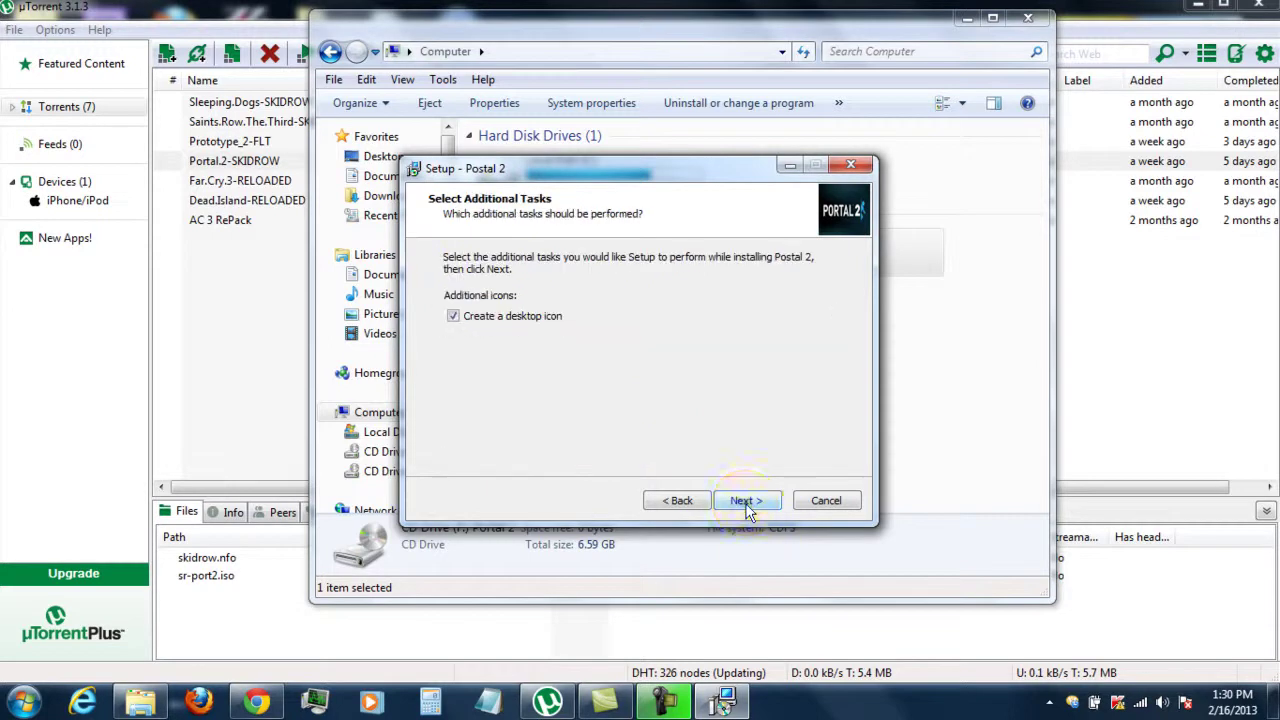
{"action": "left_click", "coordinate": [746, 503]}
{"action": "left_click", "coordinate": [746, 503]}
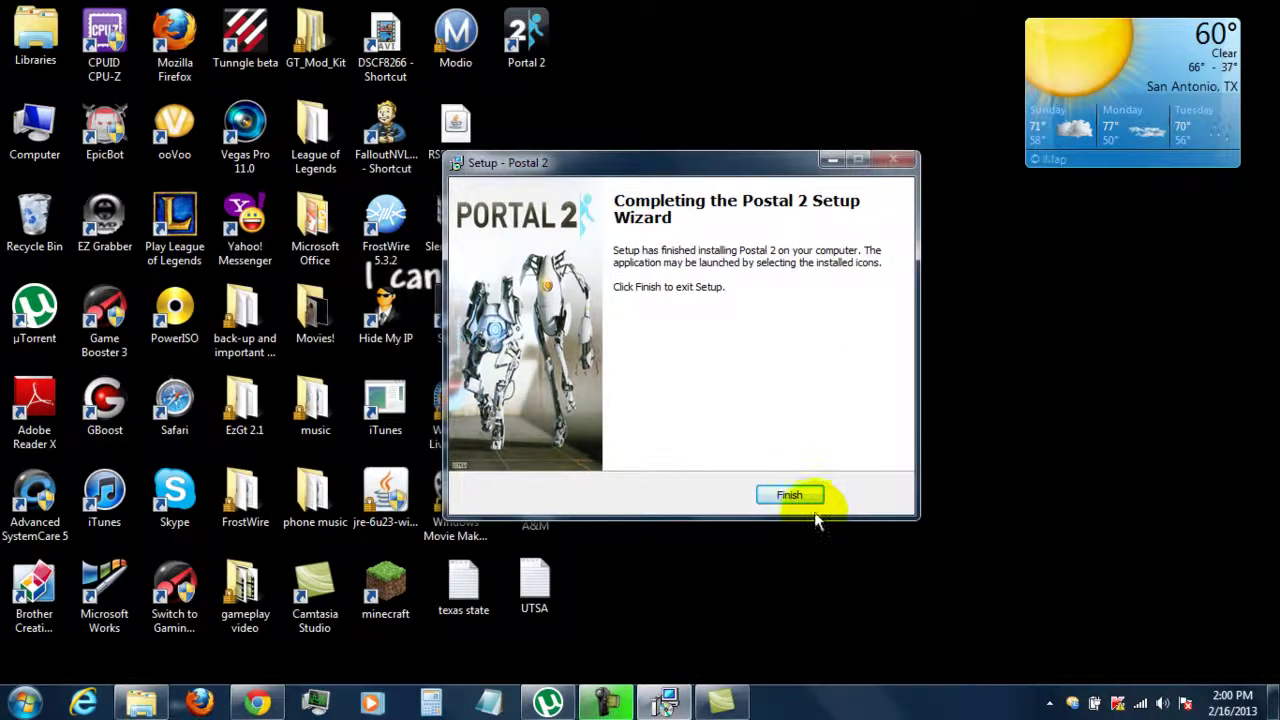
{"action": "left_click", "coordinate": [768, 503]}
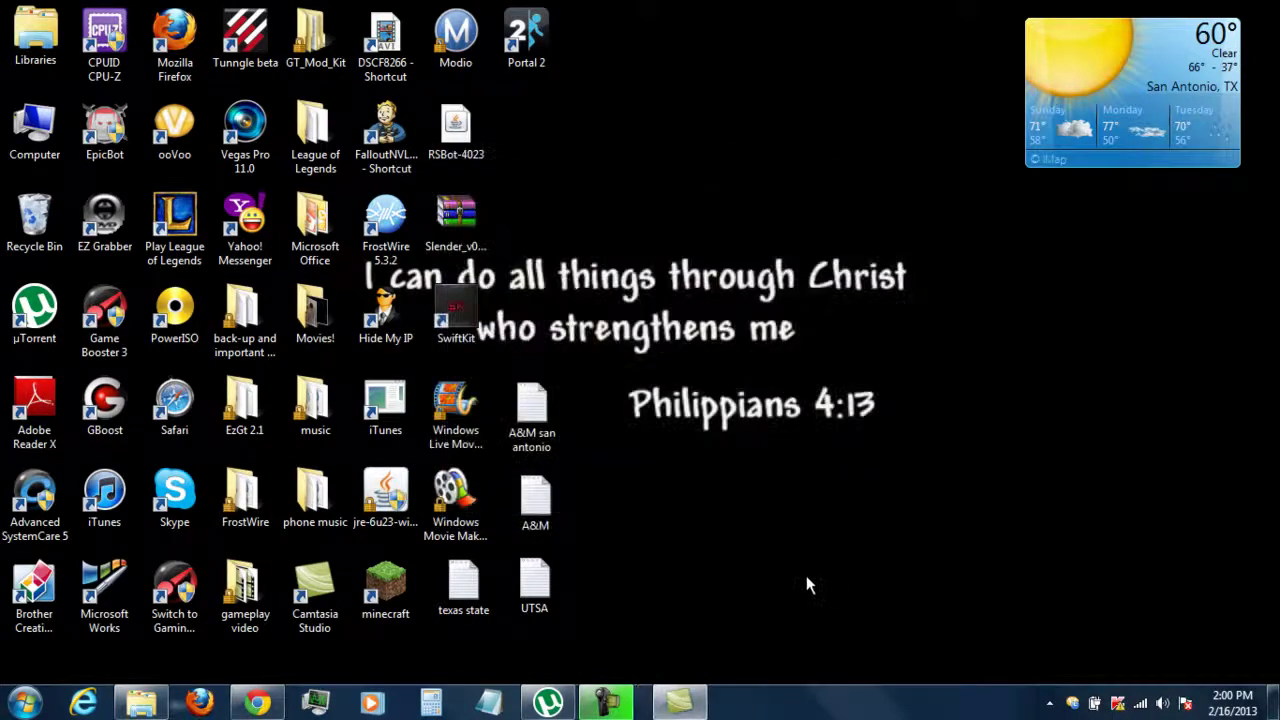
Copy all the contents of the SKIDROW folder on the mounted Portal 2 disc in drive F:
{"action": "left_click", "coordinate": [141, 703]}
{"action": "left_click", "coordinate": [718, 423]}
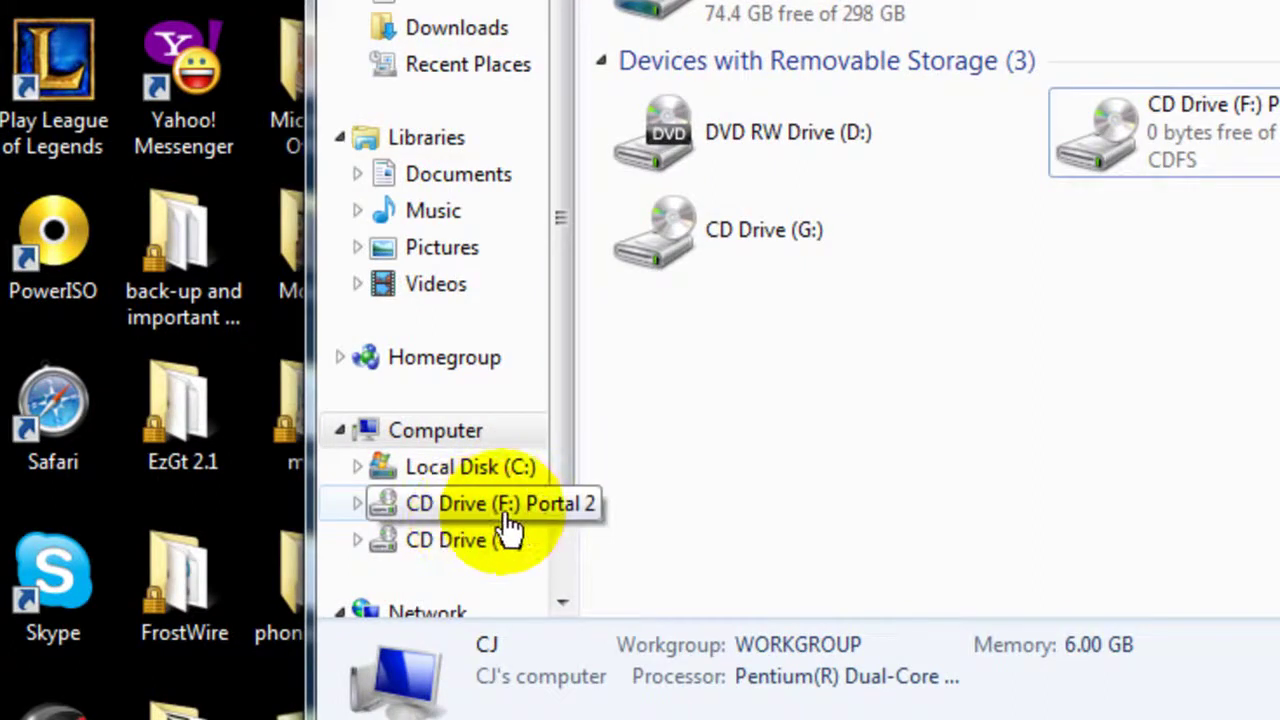
{"action": "left_click", "coordinate": [482, 506]}
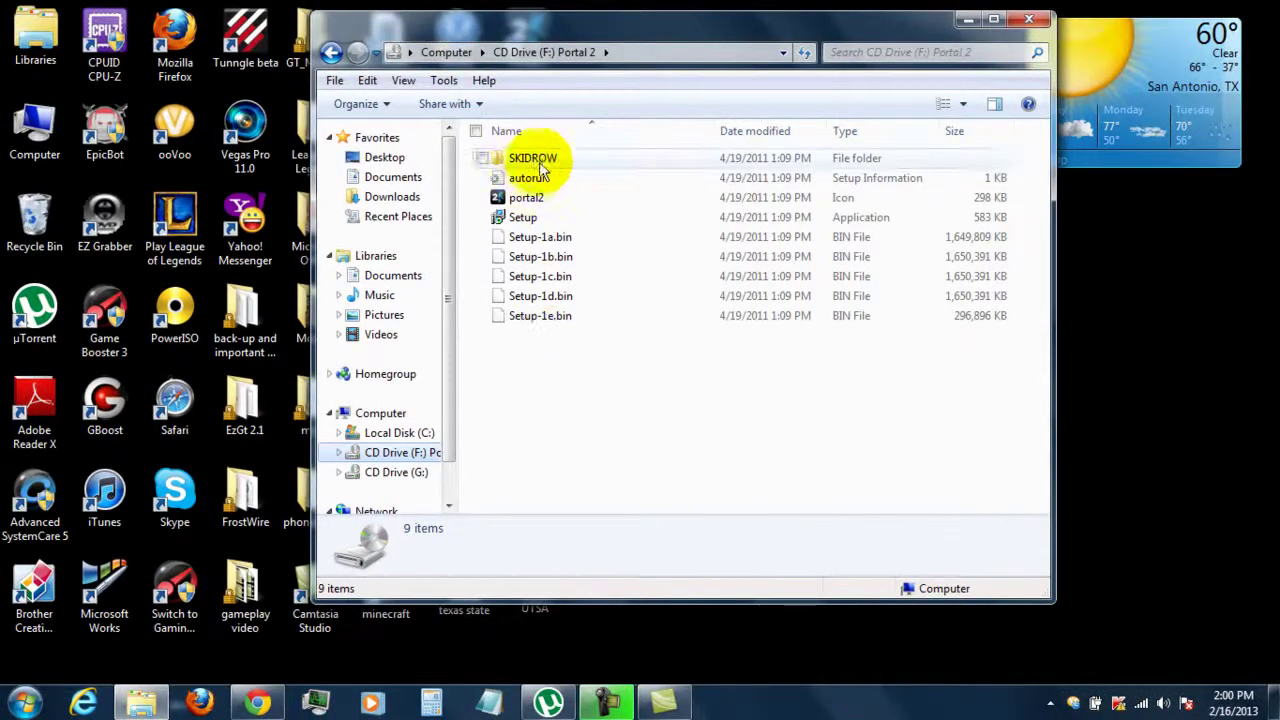
{"action": "double_click", "coordinate": [542, 159]}
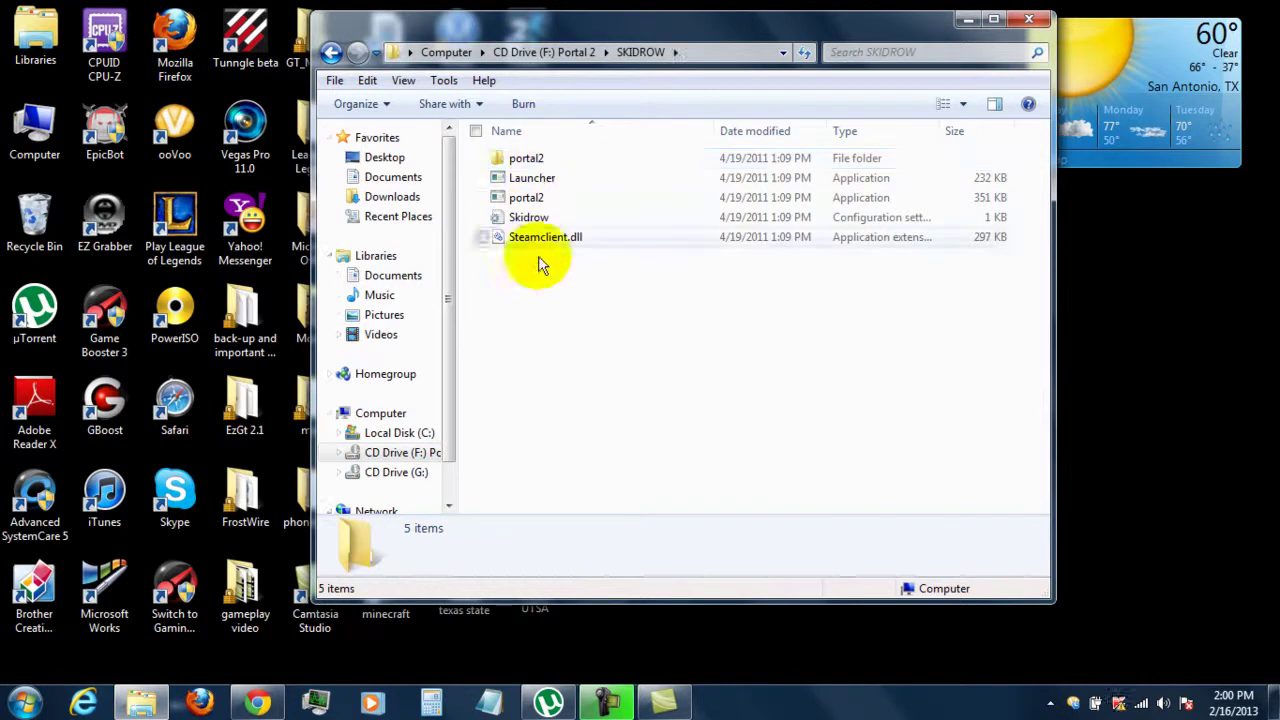
{"action": "left_click_drag", "start_coordinate": [503, 265], "coordinate": [563, 158]}
{"action": "right_click", "coordinate": [592, 186]}
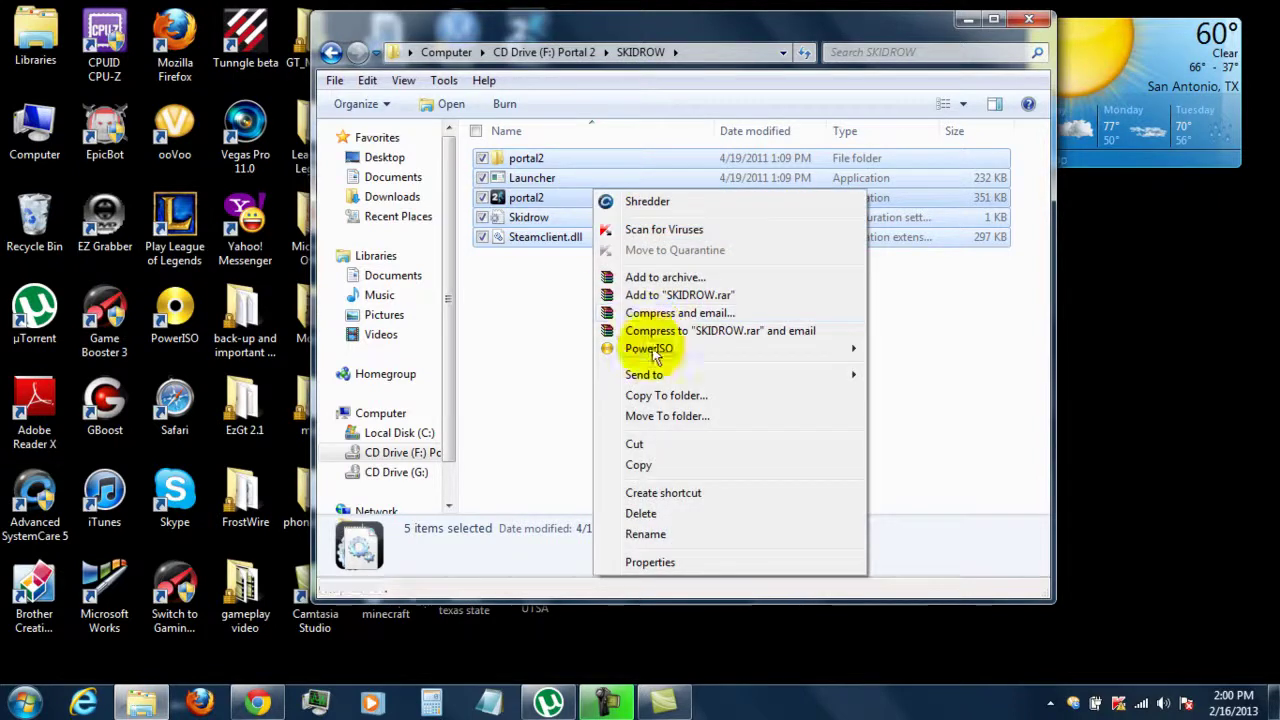
{"action": "left_click", "coordinate": [645, 465]}
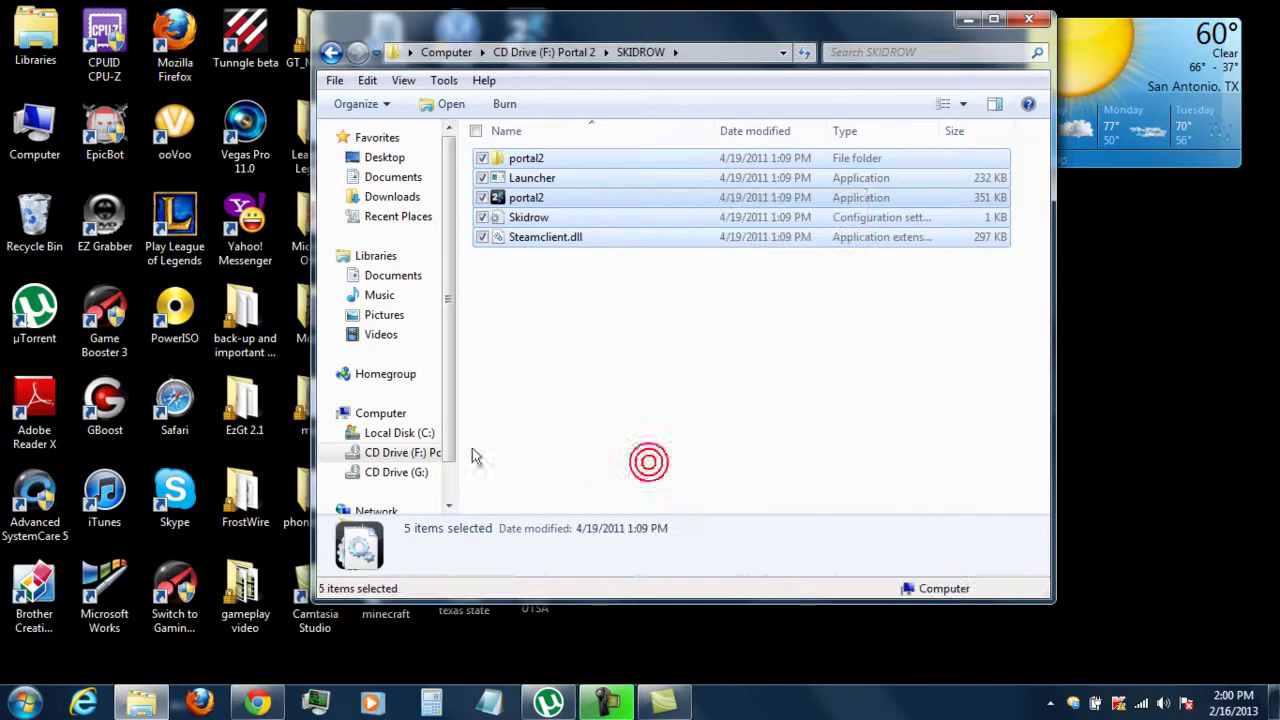
Open the game's installation folder, Program Files (x86)\Valve\Portal 2, on Local Disk (C:)
{"action": "left_click", "coordinate": [400, 414]}
{"action": "double_click", "coordinate": [580, 178]}
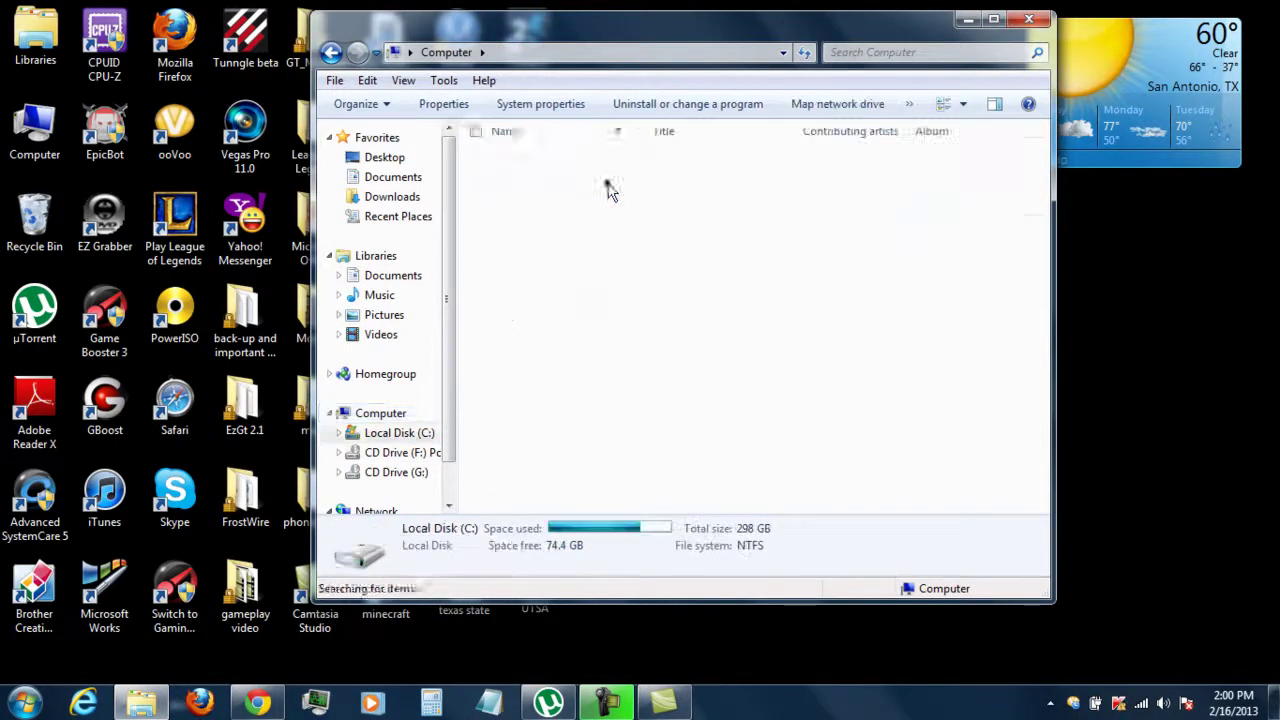
{"action": "double_click", "coordinate": [581, 335]}
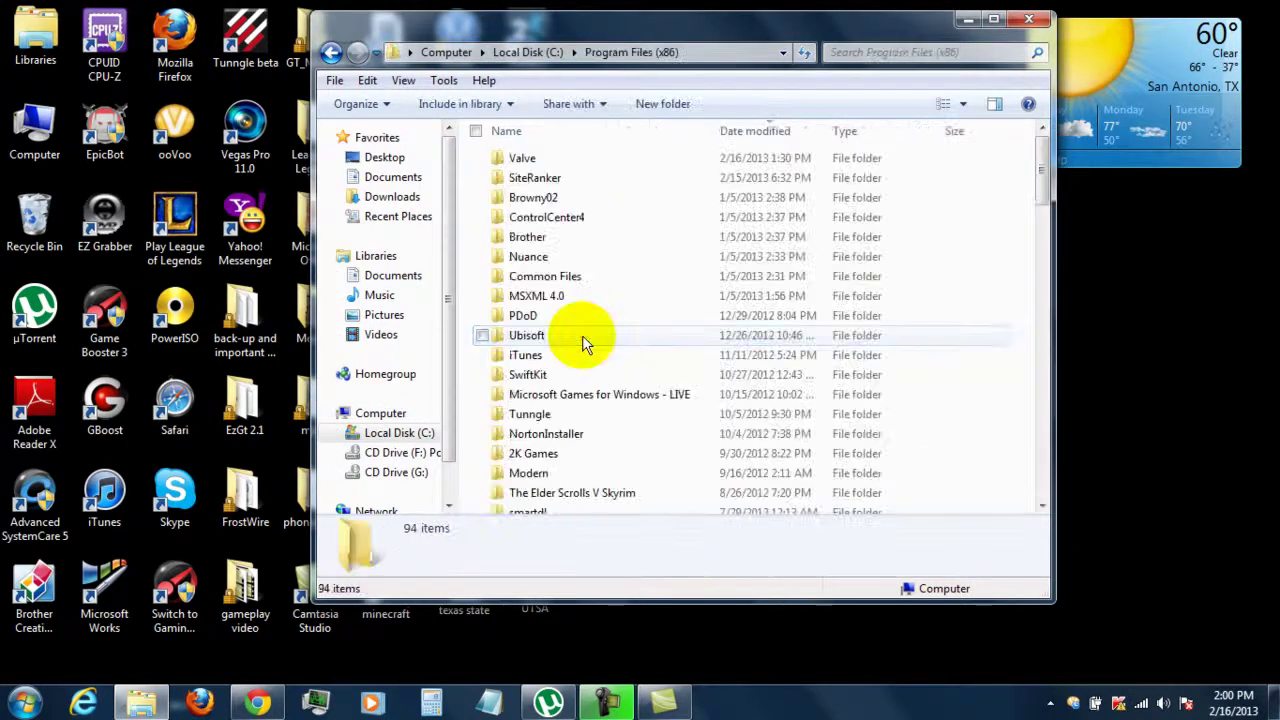
{"action": "double_click", "coordinate": [522, 160]}
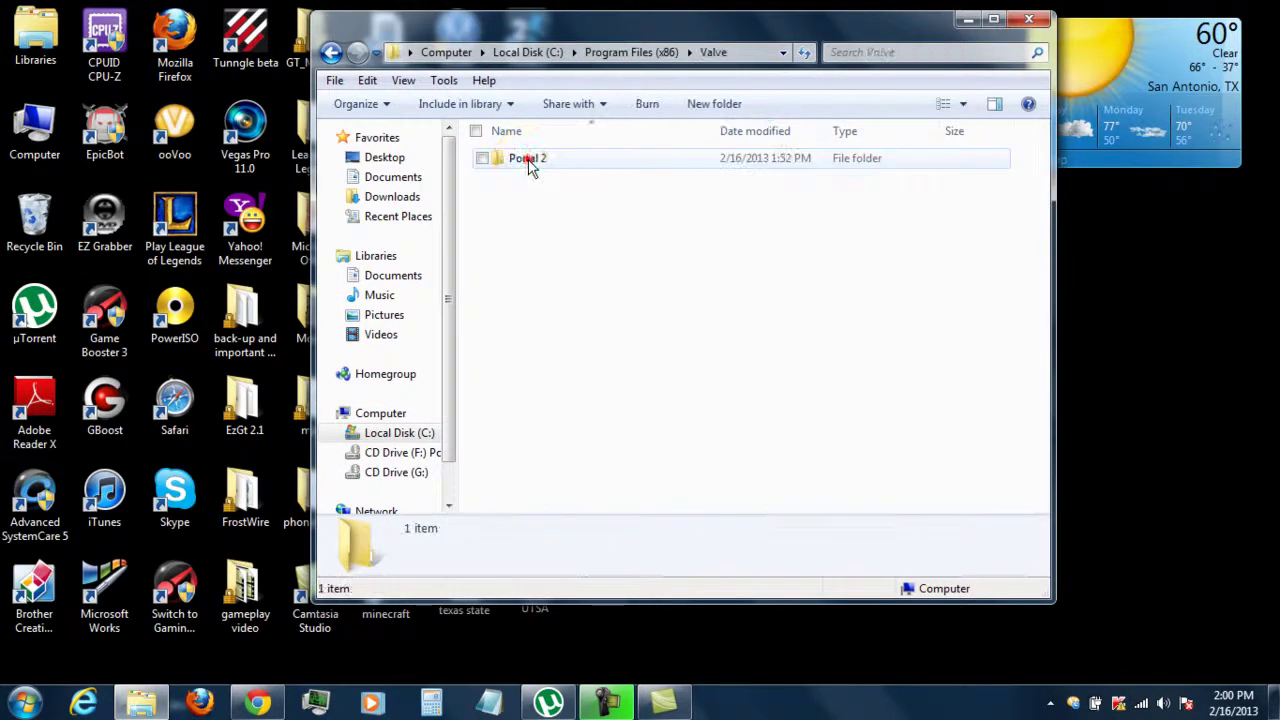
{"action": "double_click", "coordinate": [549, 164]}
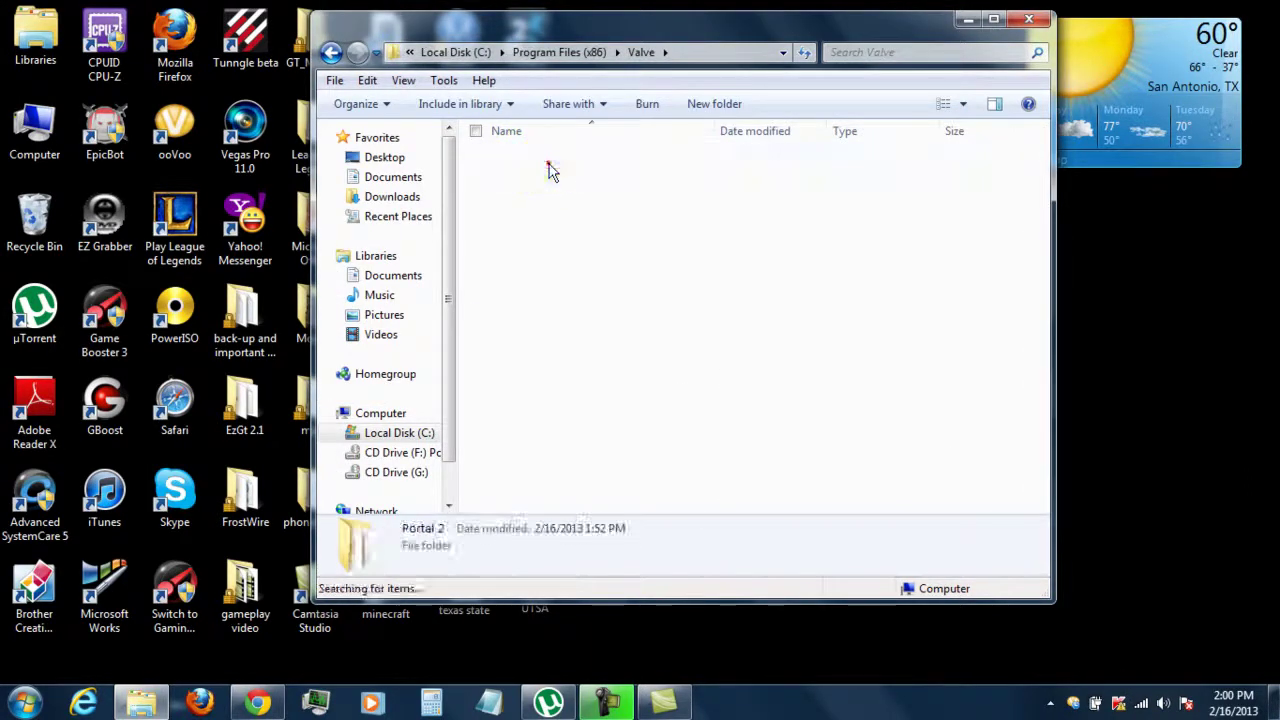
Paste the copied SKIDROW files into the Portal 2 installation folder, merging existing folders and replacing files with the same names
{"action": "right_click", "coordinate": [553, 486]}
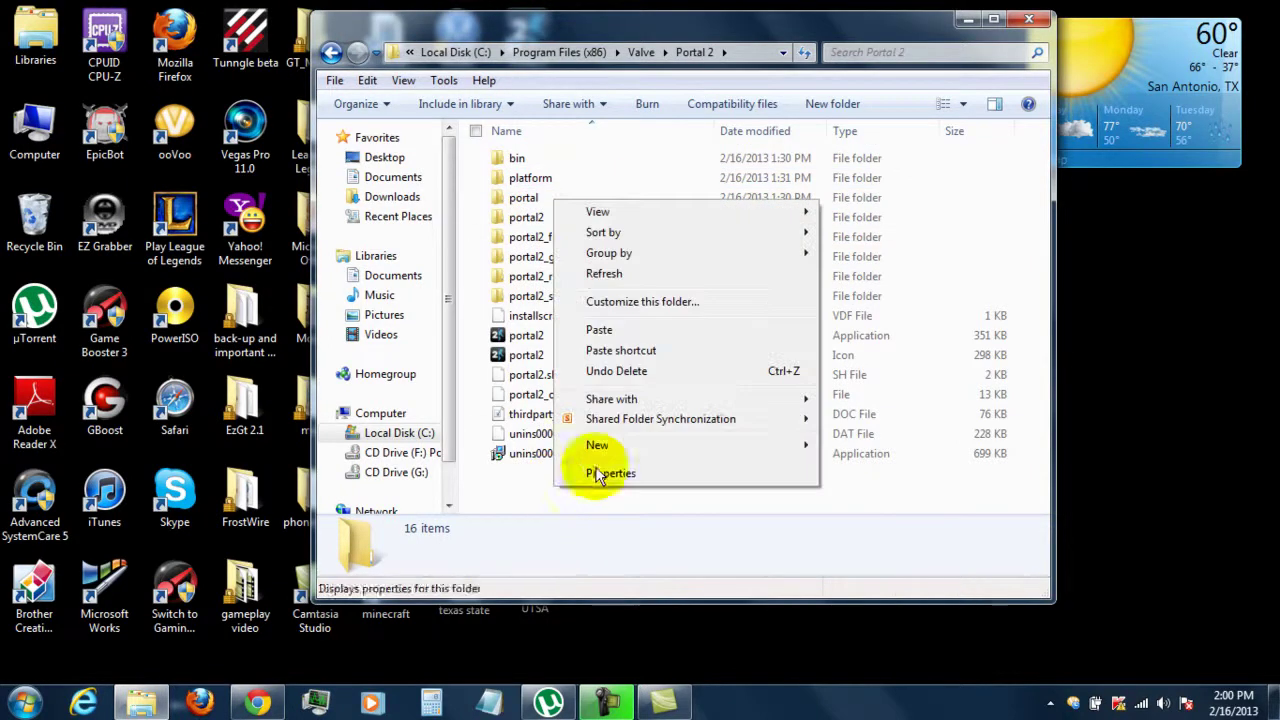
{"action": "left_click", "coordinate": [603, 331]}
{"action": "left_click", "coordinate": [600, 262]}
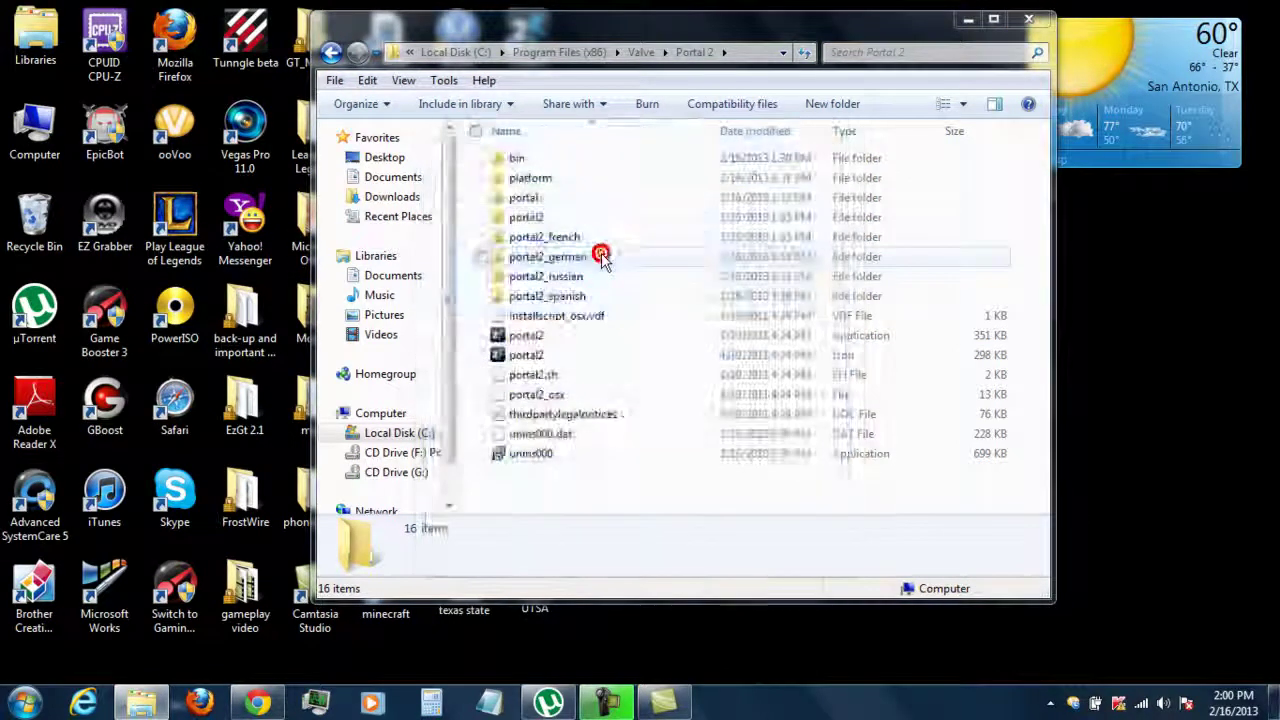
{"action": "left_click", "coordinate": [619, 522]}
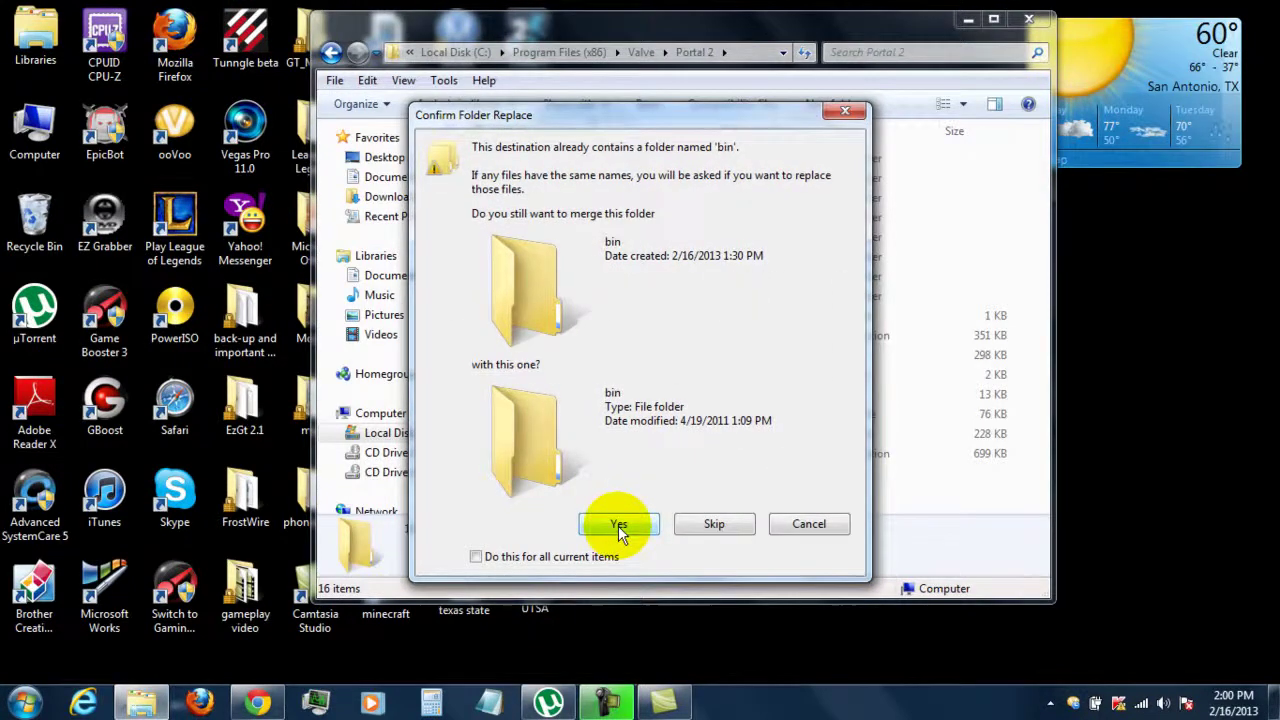
{"action": "left_click", "coordinate": [620, 524]}
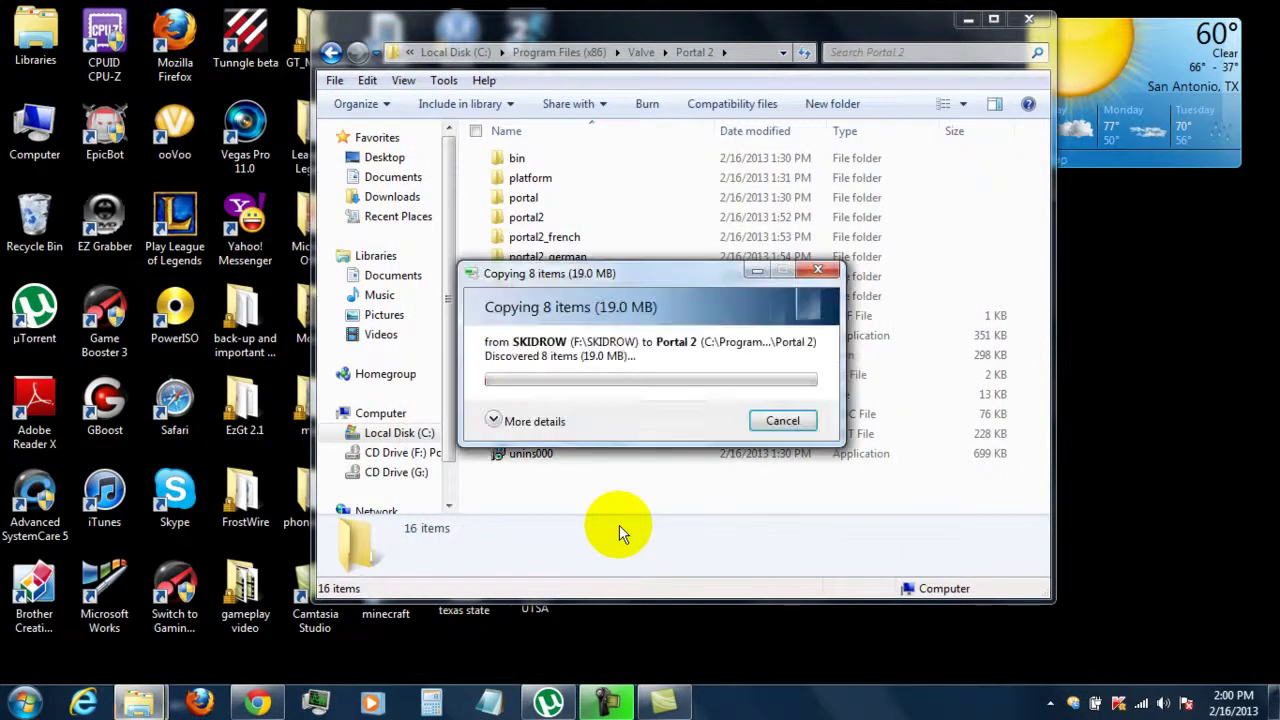
{"action": "left_click", "coordinate": [597, 300]}
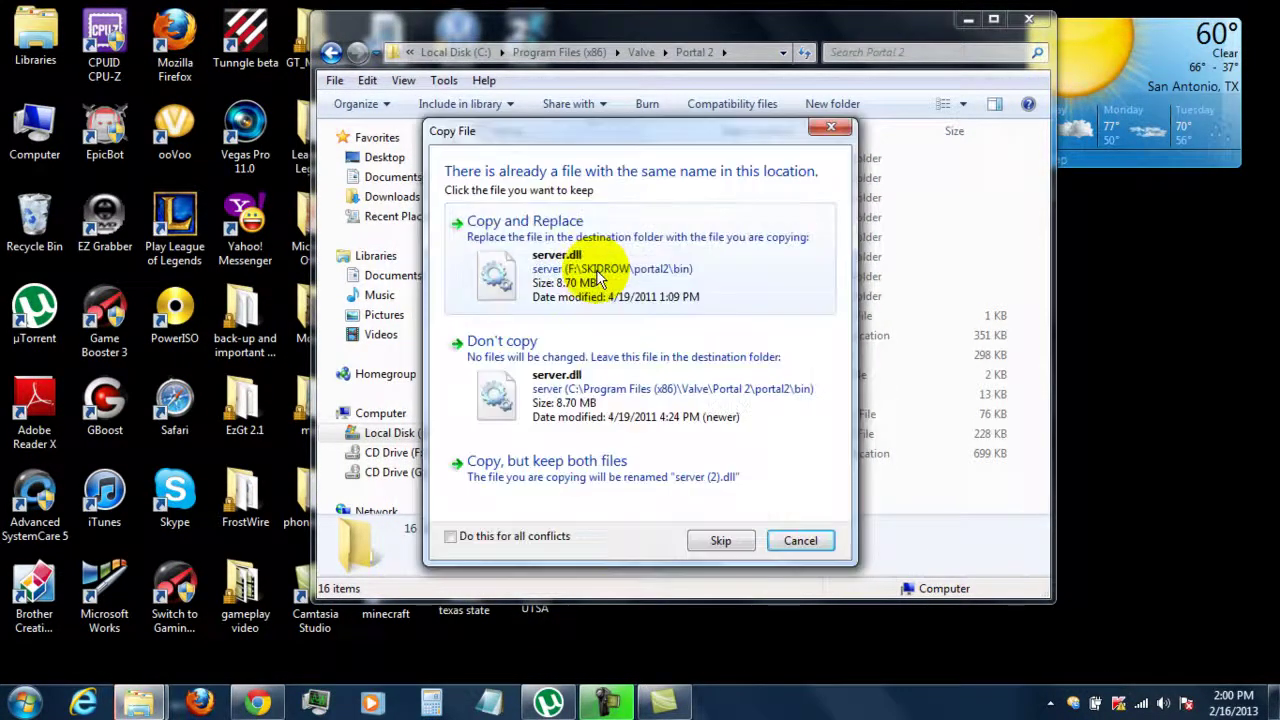
{"action": "left_click", "coordinate": [597, 282]}
{"action": "left_click", "coordinate": [629, 406]}
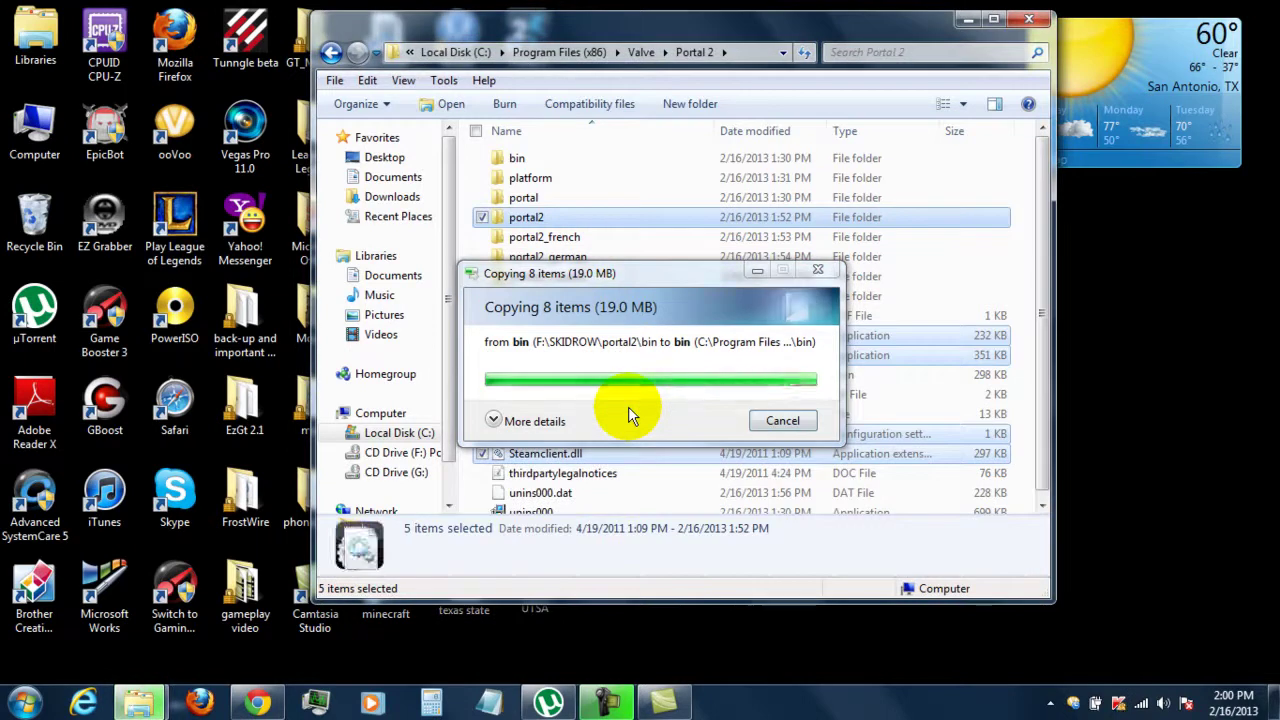
{"action": "left_click", "coordinate": [1019, 191]}
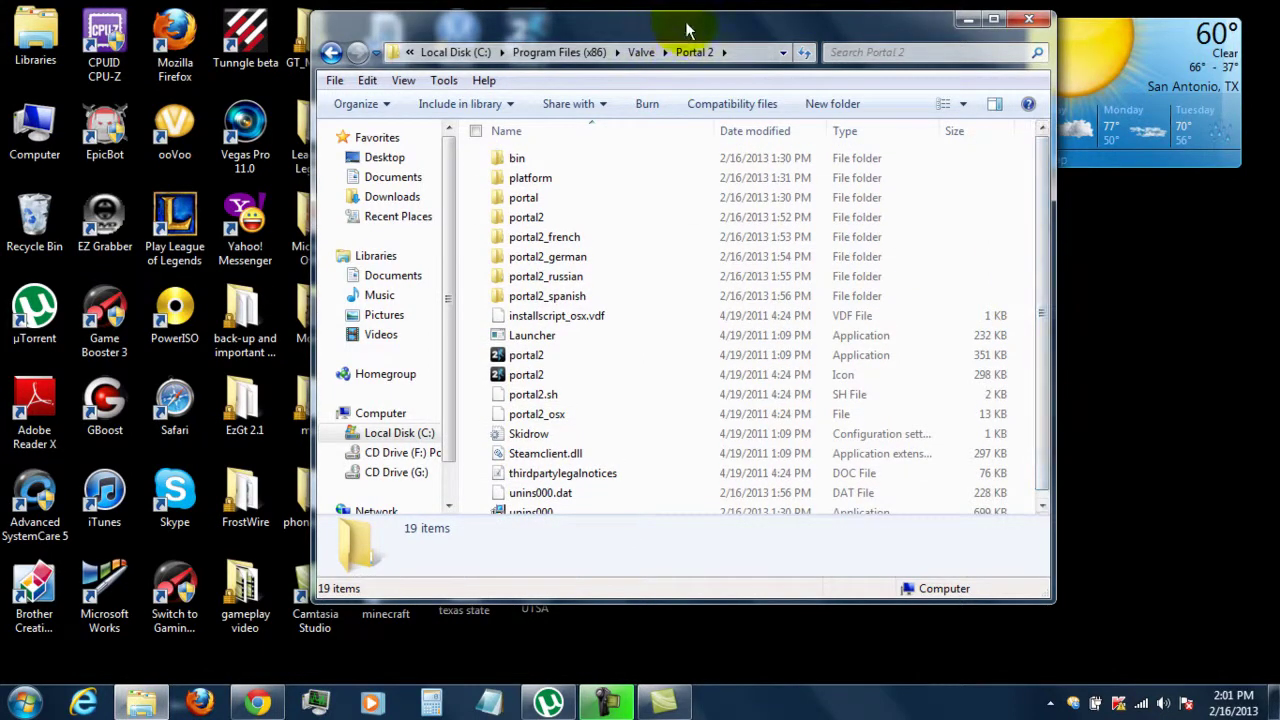
{"action": "left_click", "coordinate": [615, 357]}
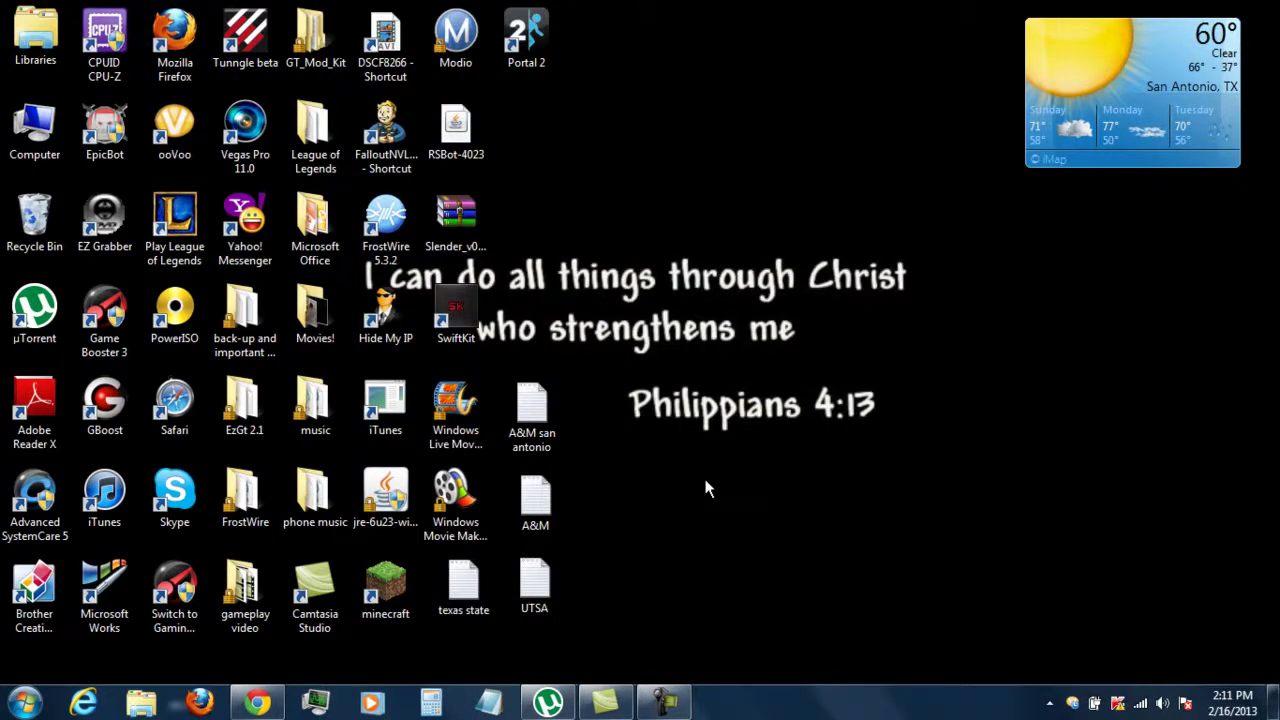